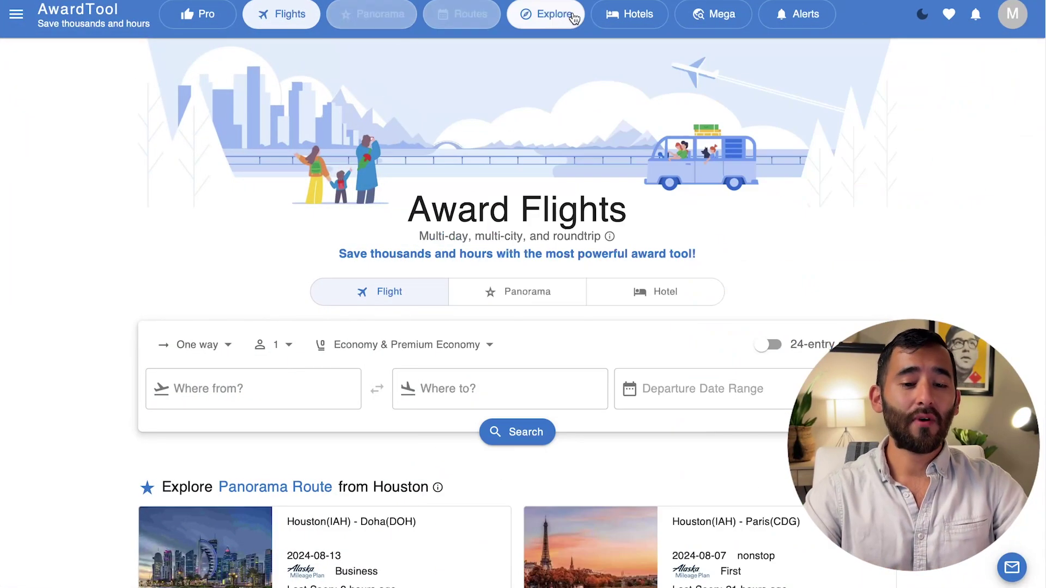
Open the Mega real-time award search from the top navigation bar
left_click(704, 17)
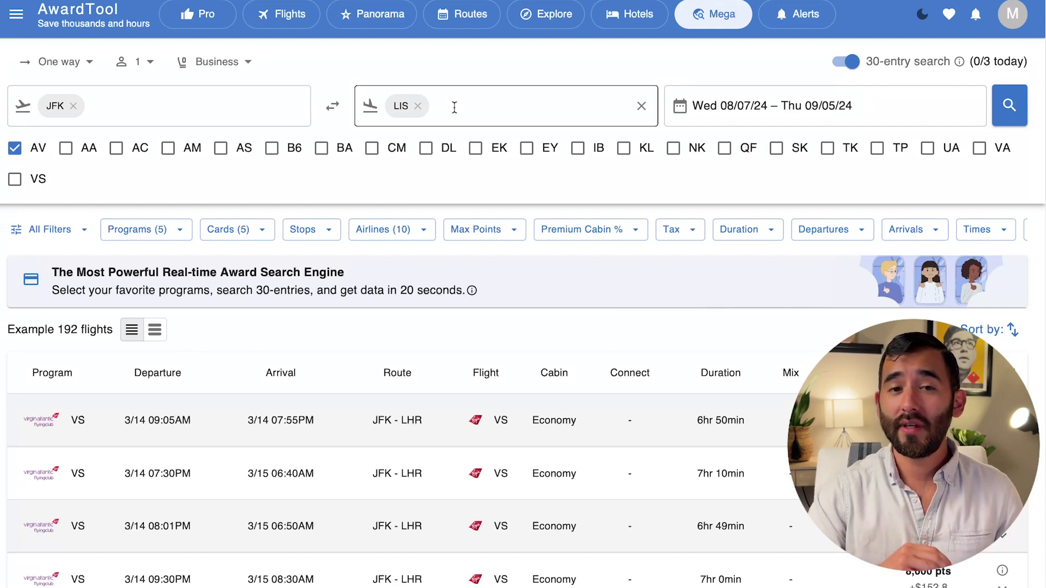
Keep Business cabin and set JFK–LIS travel dates from August 7 to August 31, 2024
left_click(244, 63)
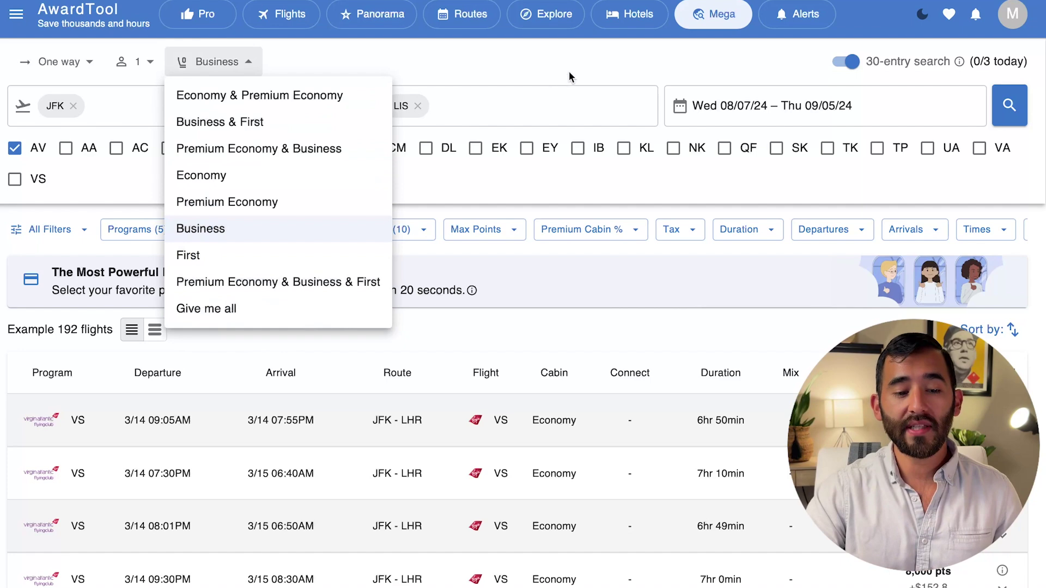
left_click(624, 64)
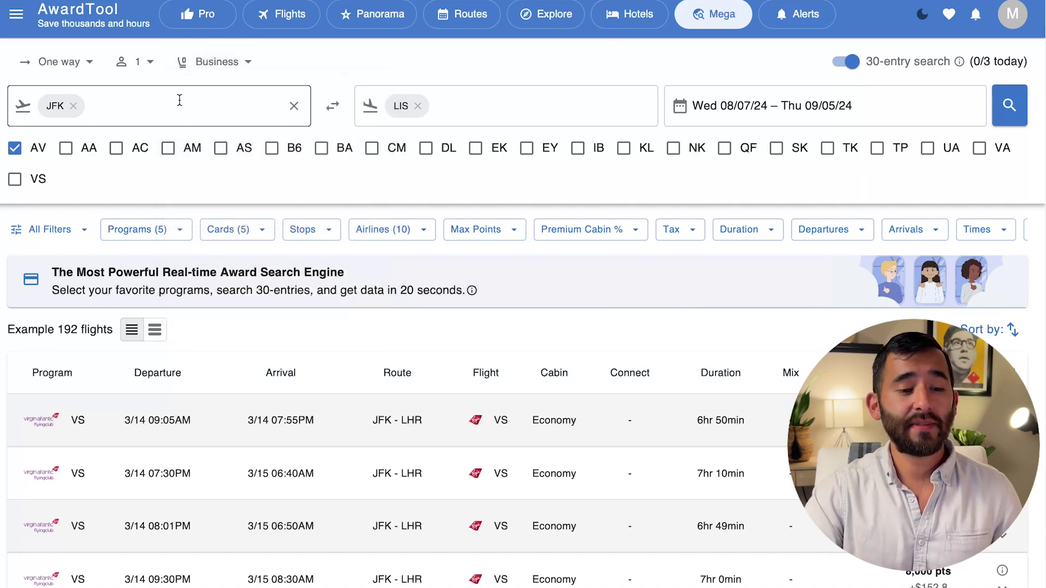
left_click(716, 110)
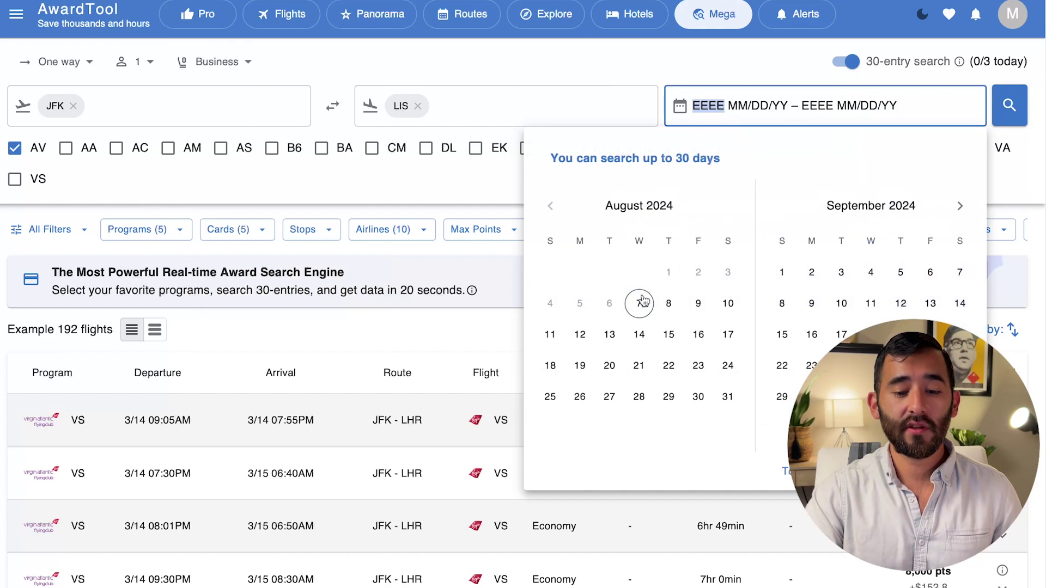
left_click(634, 311)
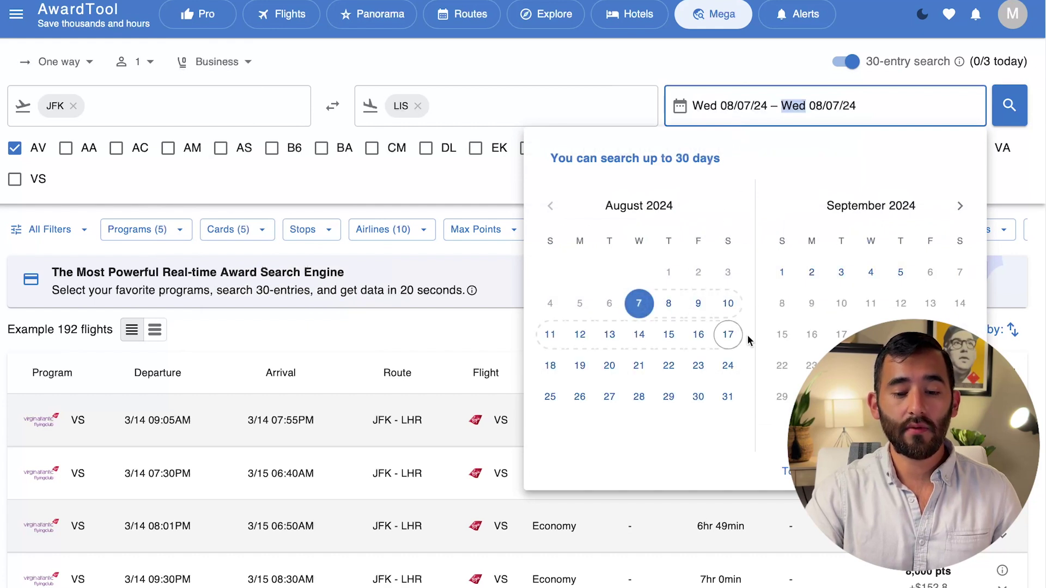
left_click(728, 397)
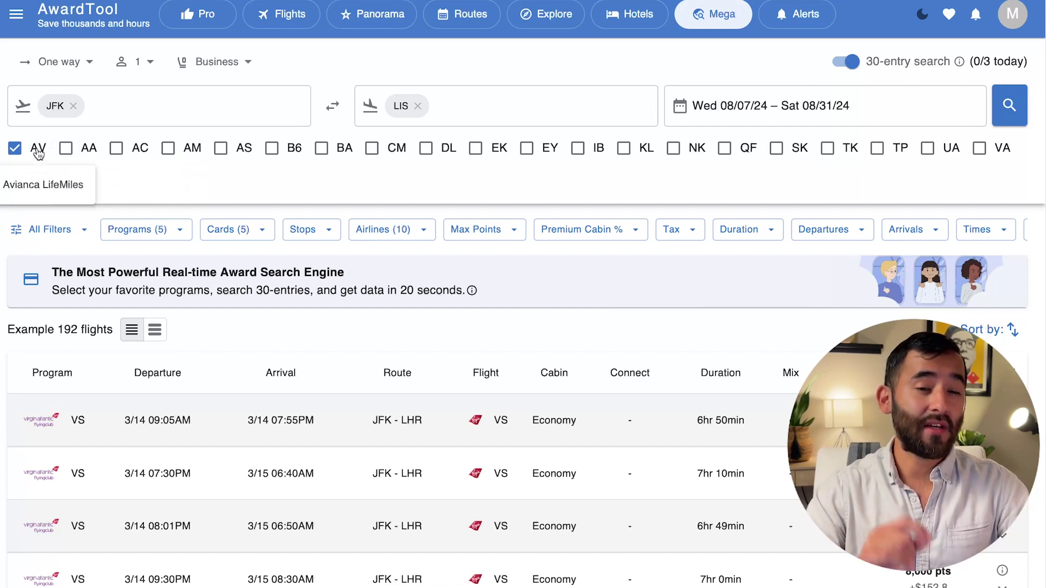
left_click(117, 147)
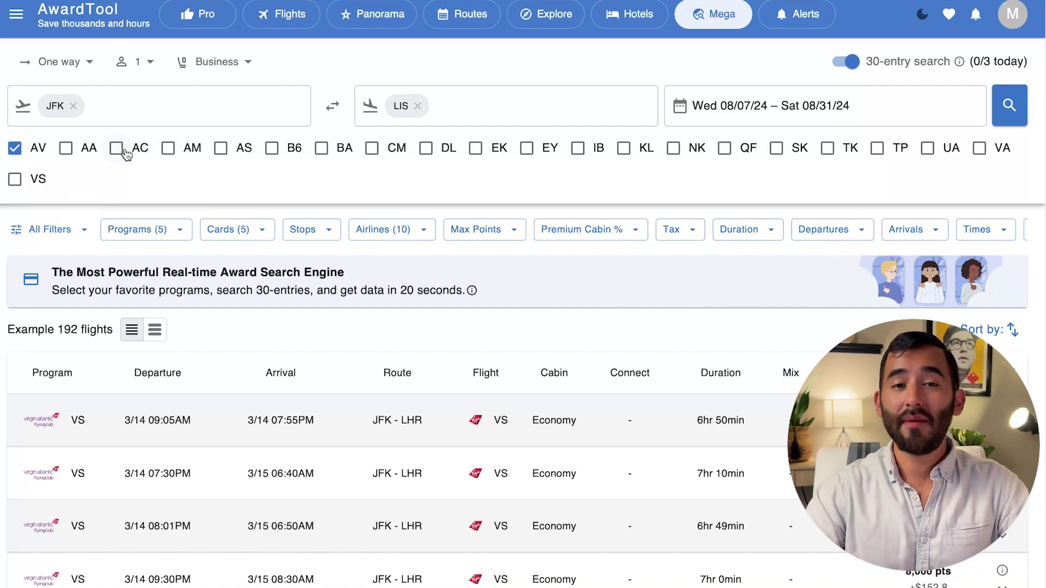
left_click(119, 149)
left_click(169, 150)
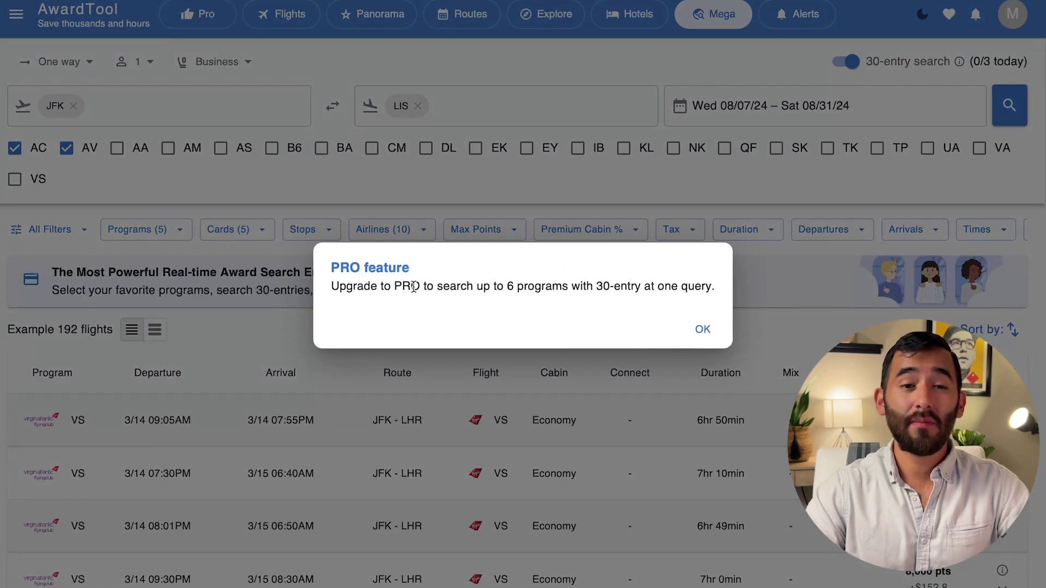
left_click(703, 331)
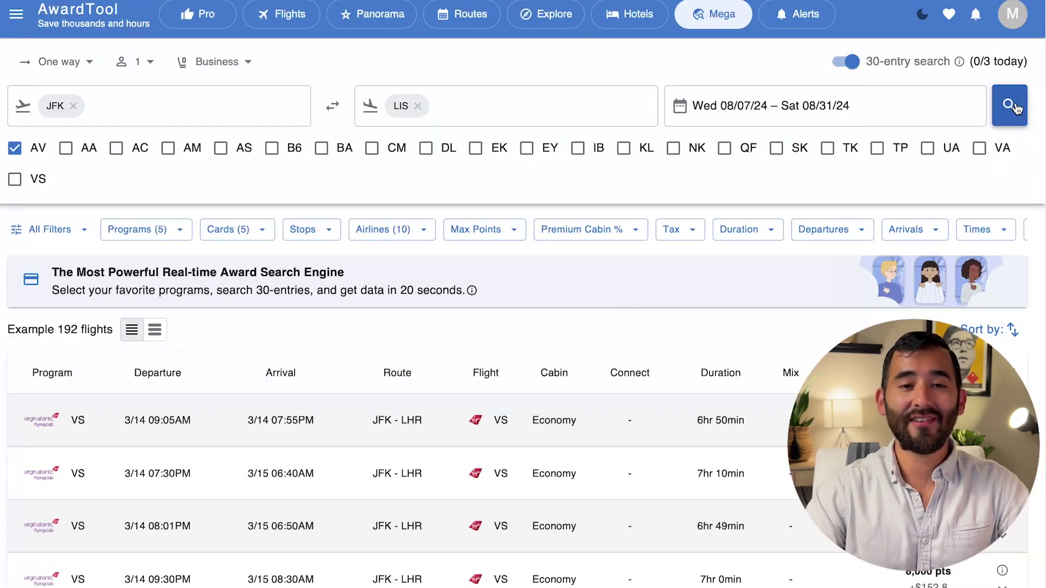
left_click(1010, 106)
Filter JFK–LIS results to 50%–100% premium cabin, narrowing them to 16 of 27 flights
scroll(276, 290, "down", 2)
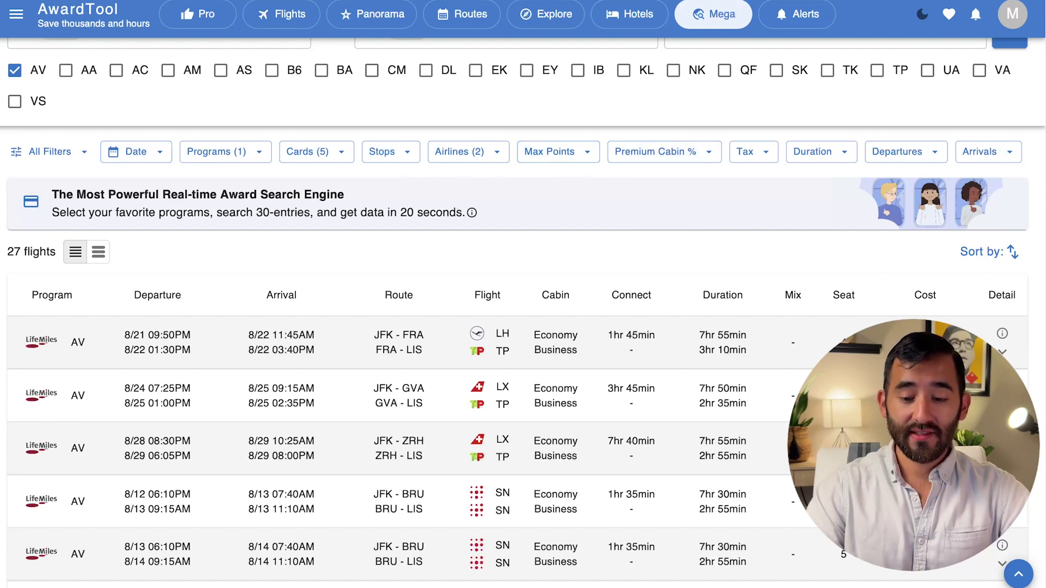
left_click(669, 155)
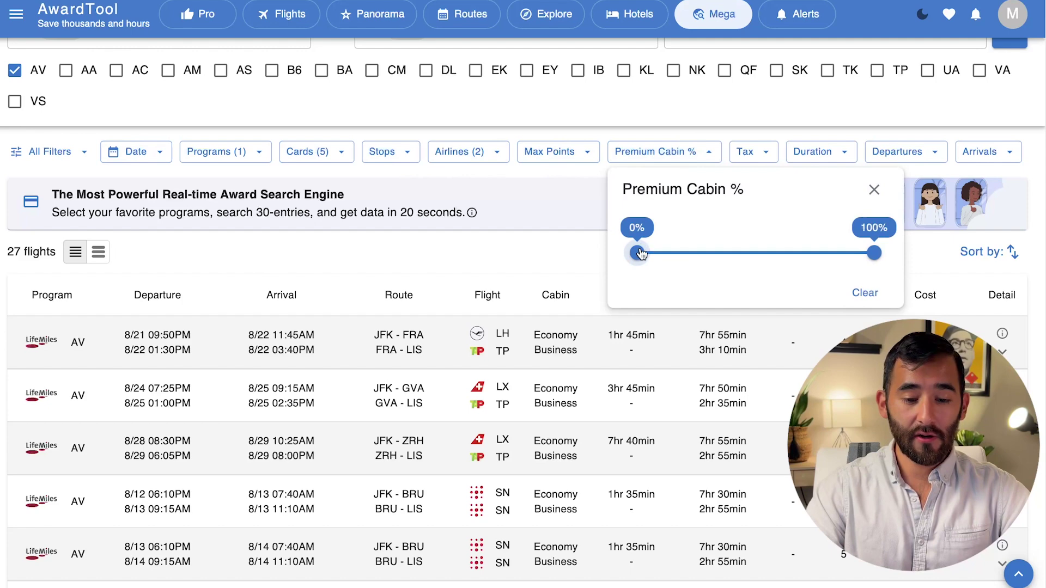
left_click_drag(637, 252, 773, 252)
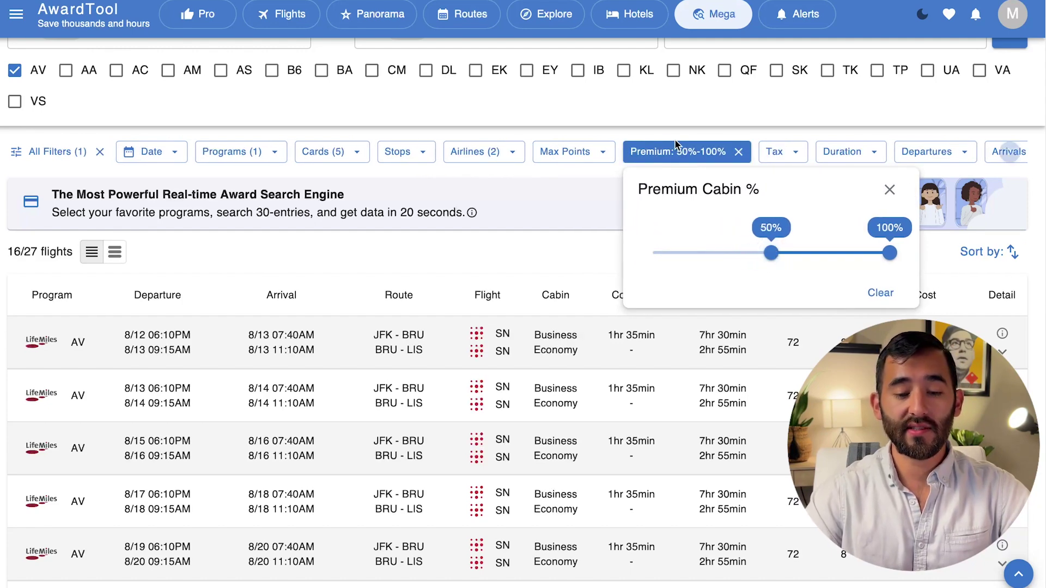
left_click(692, 128)
scroll(573, 233, "down", 1)
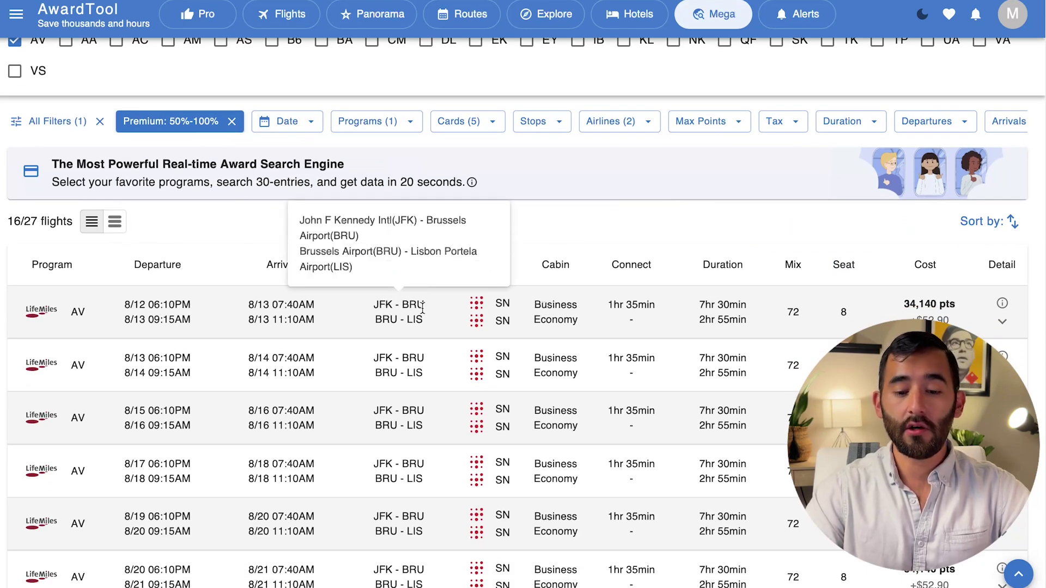
scroll(626, 240, "up", 2)
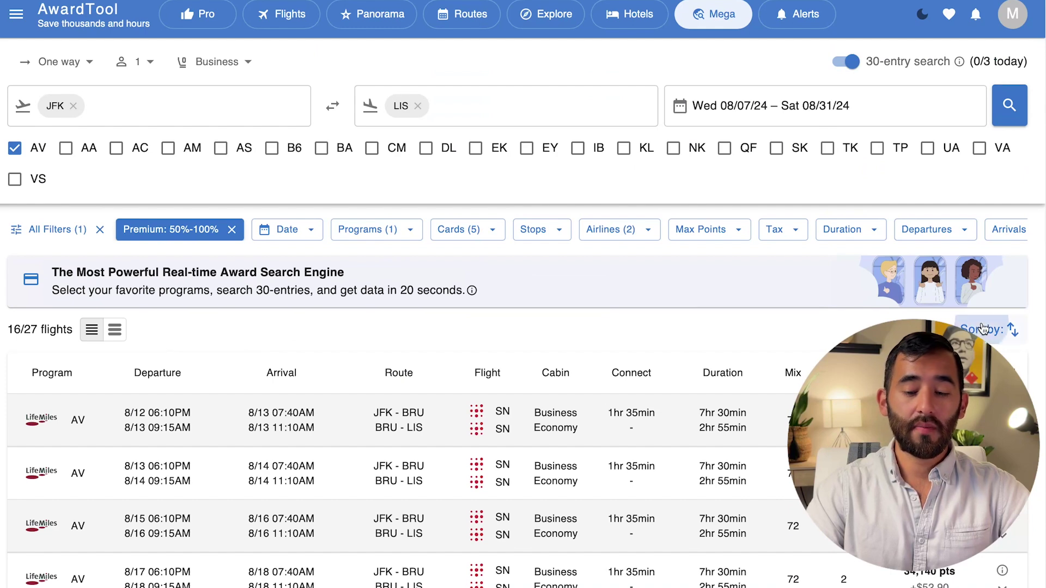
Browse the Date filter list and the remaining filter options
left_click(287, 229)
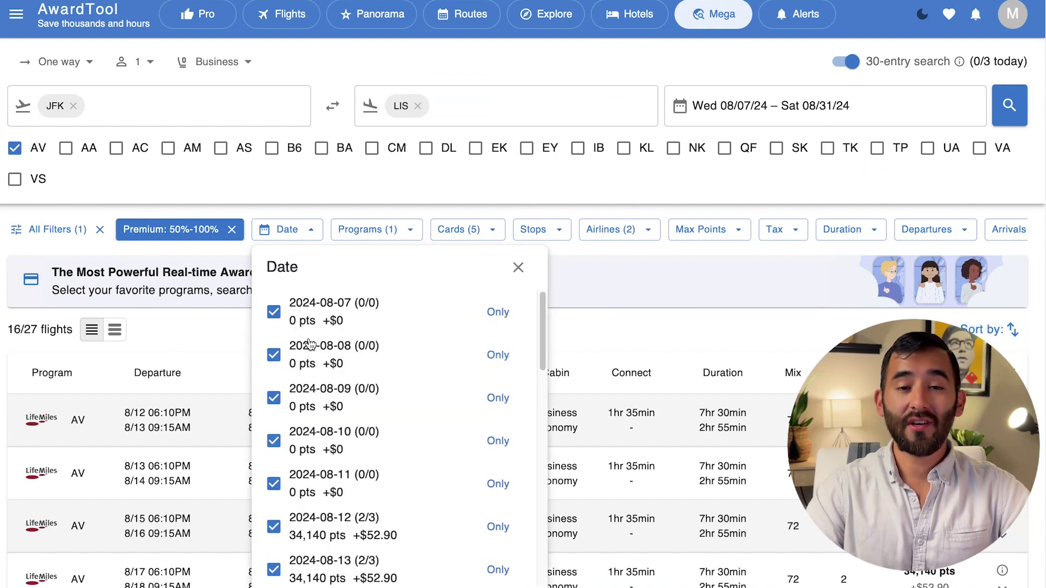
scroll(310, 344, "down", 1)
left_click(725, 246)
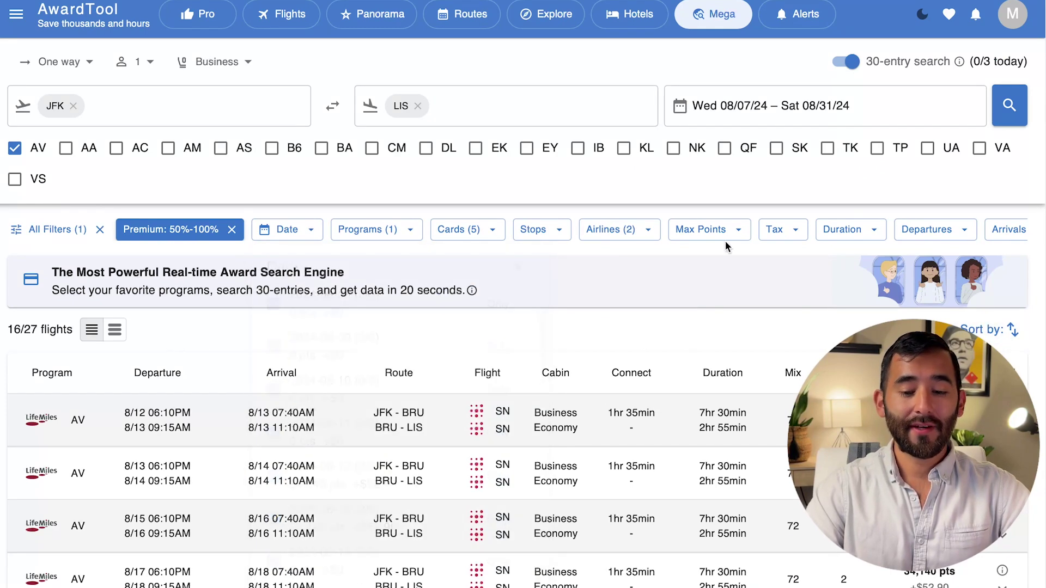
left_click(1009, 229)
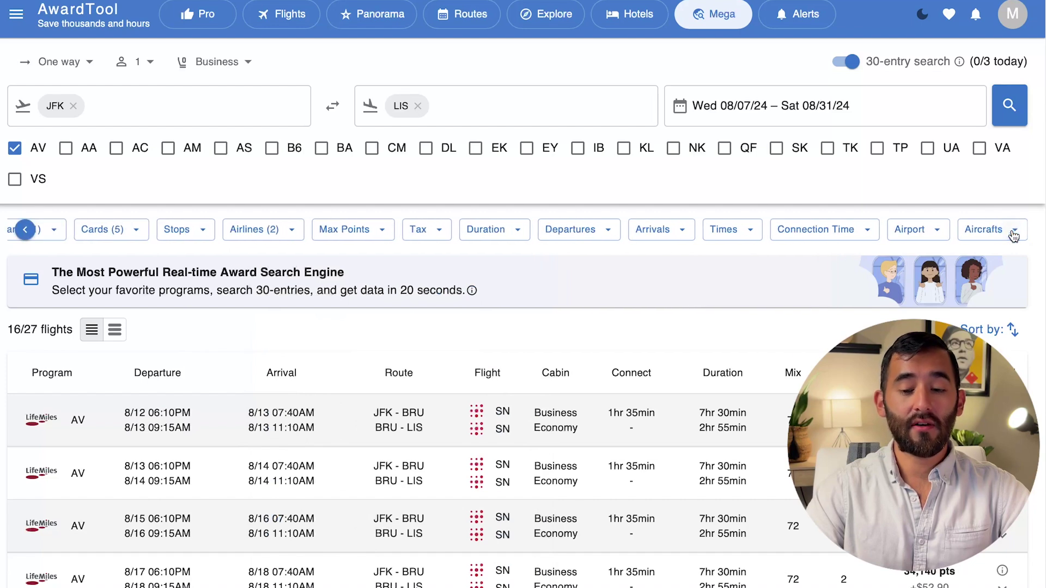
Expand the 8/13 JFK–BRU–LIS flight: SN502 and SN3815 Business, 35,000 pts plus $52.90
scroll(488, 330, "down", 6)
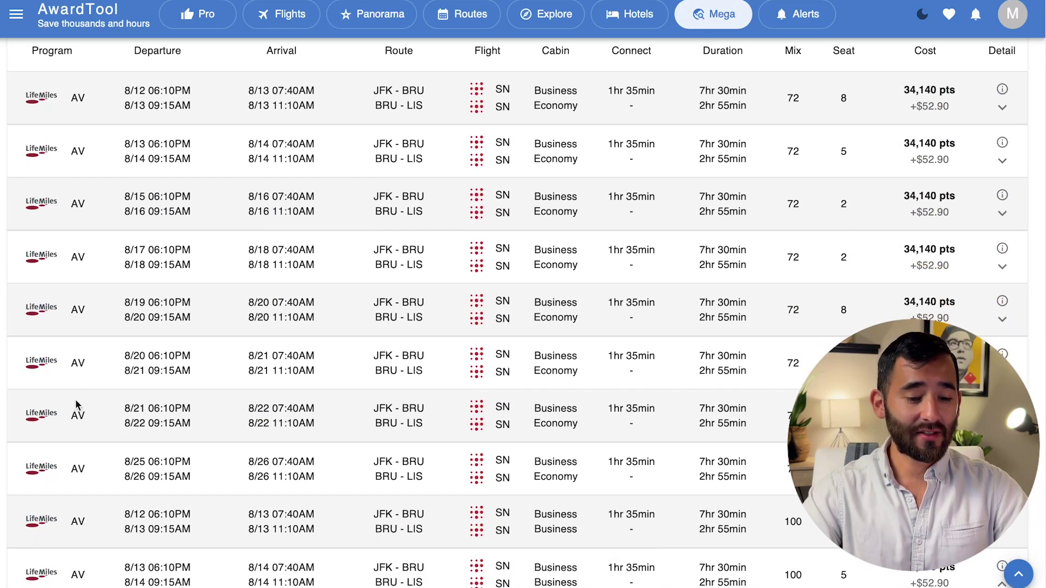
scroll(646, 356, "down", 1)
scroll(647, 357, "down", 1)
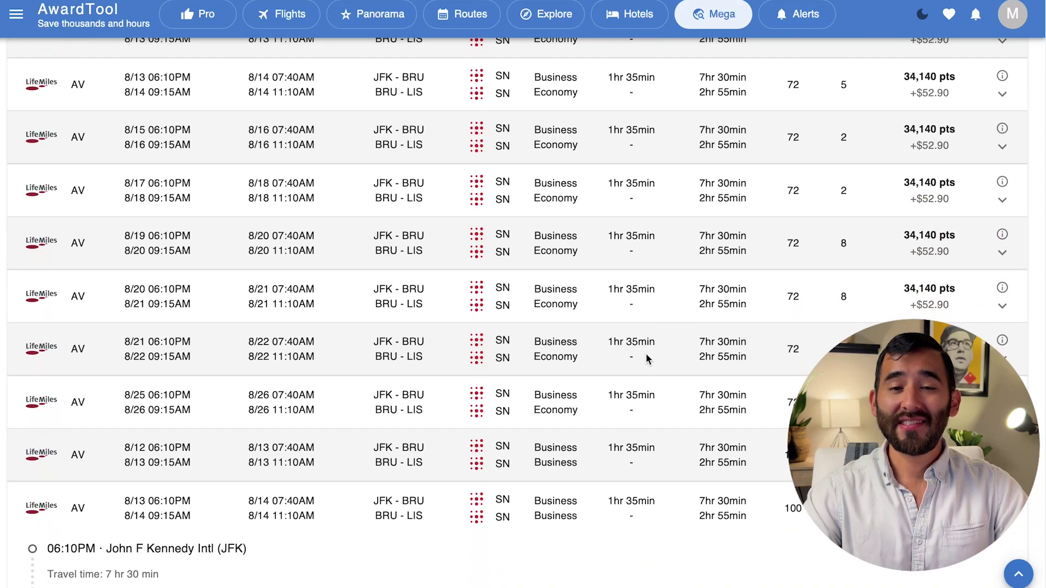
scroll(647, 355, "down", 3)
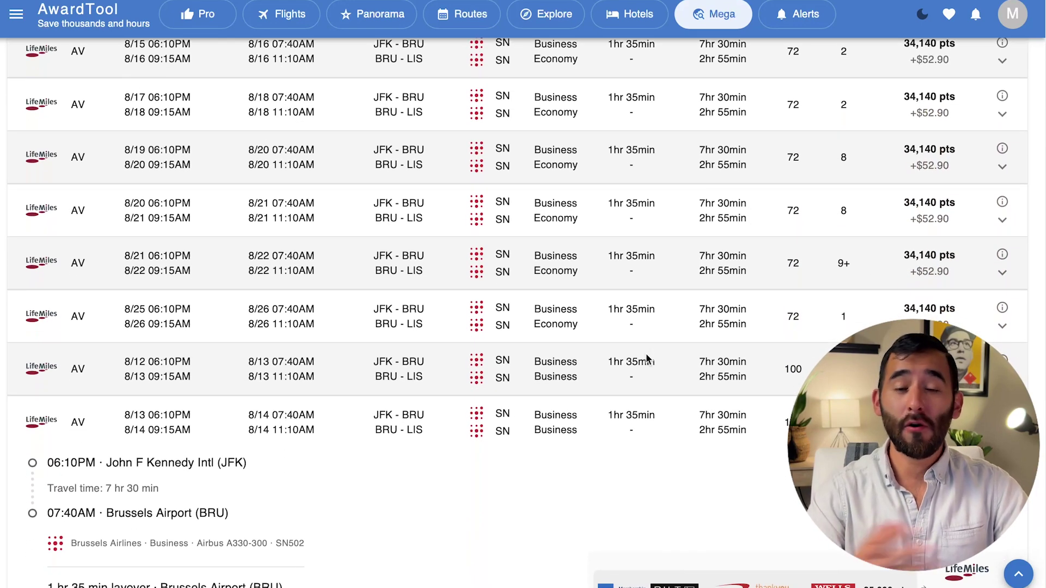
scroll(646, 358, "down", 4)
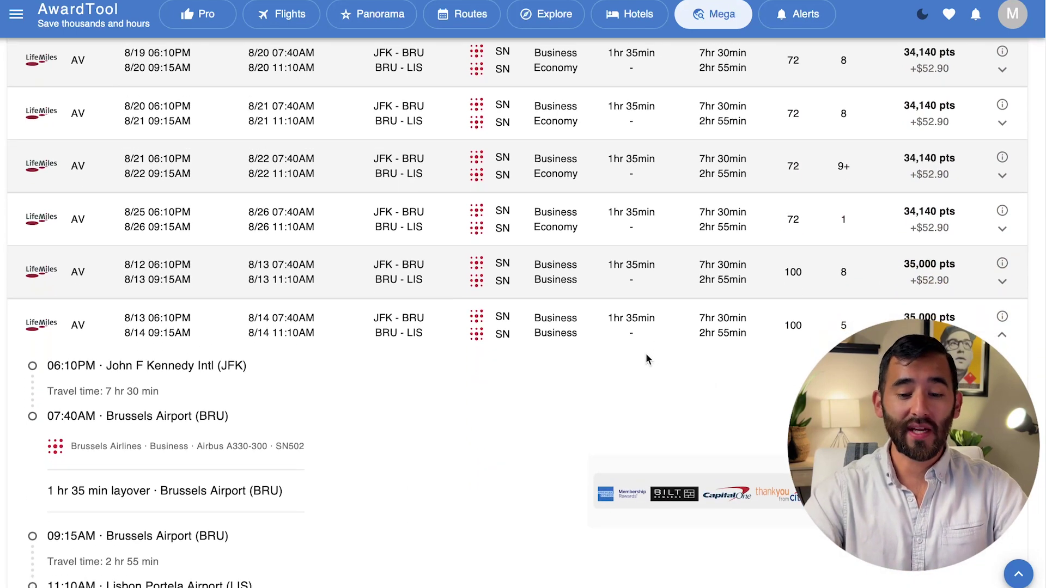
left_click(1002, 335)
left_click(1002, 335)
scroll(523, 305, "down", 4)
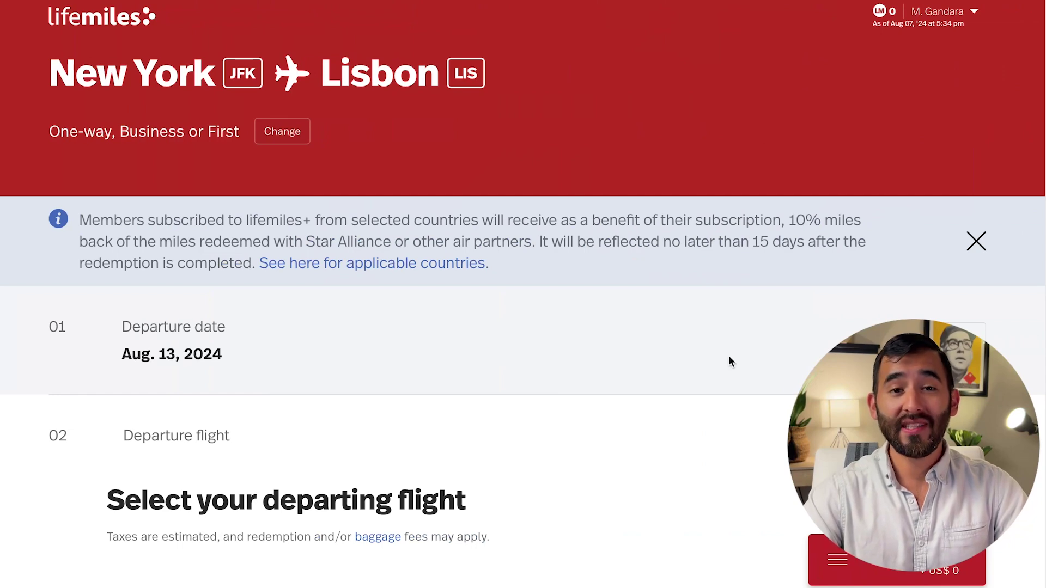
Scroll the LifeMiles booking page to the JFK–BRU–LIS Brussels Airlines fare of LM 35,000
scroll(730, 362, "down", 12)
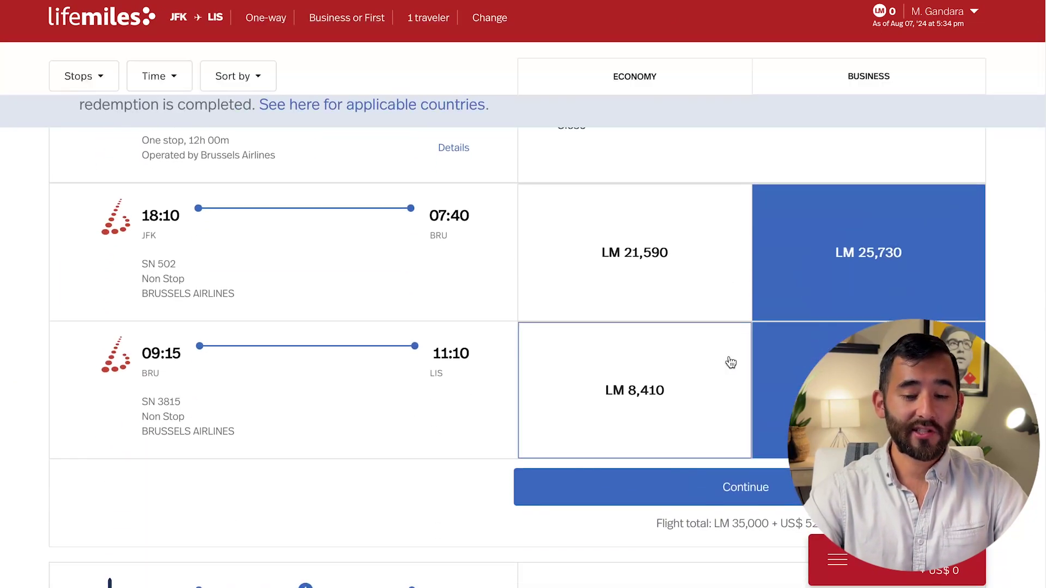
scroll(728, 362, "up", 2)
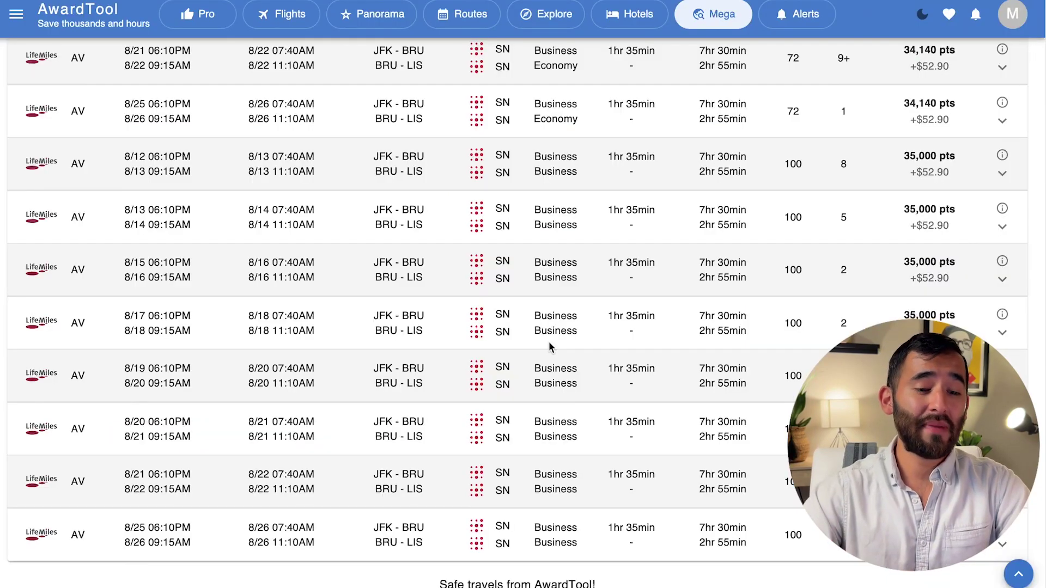
scroll(549, 341, "up", 10)
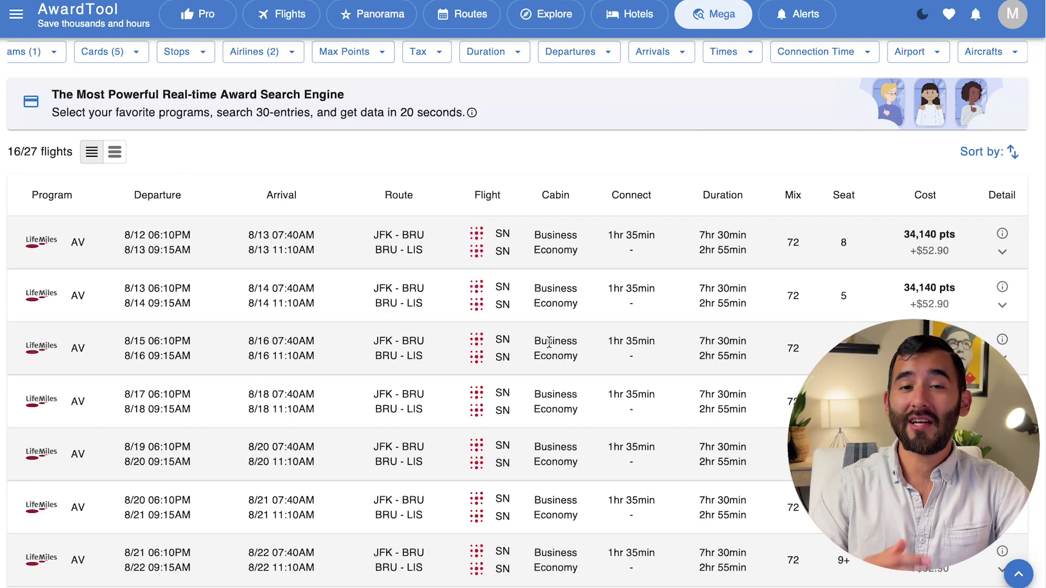
Scroll back up the filtered flight results
scroll(549, 343, "up", 4)
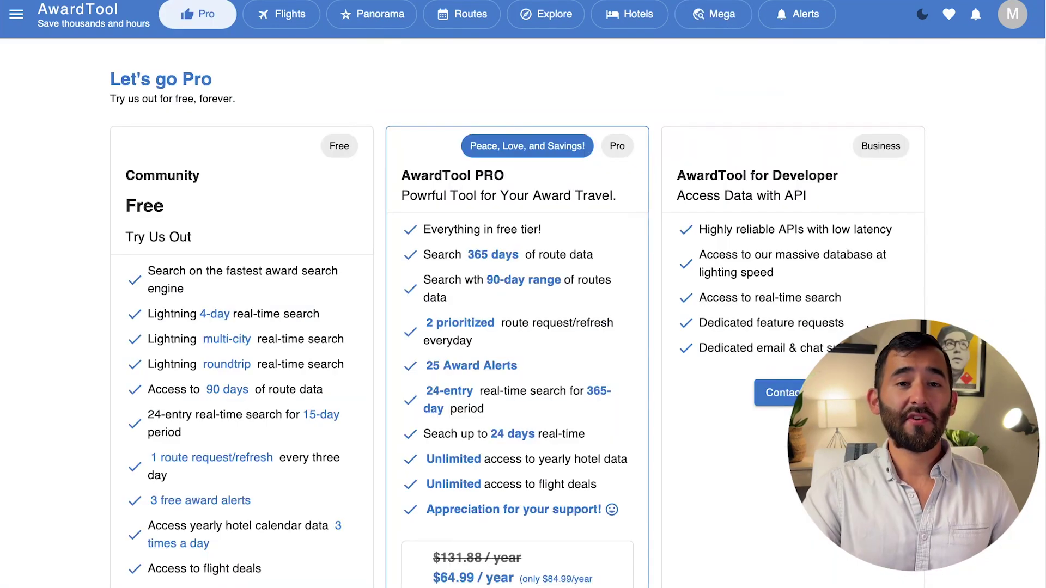
scroll(696, 198, "down", 5)
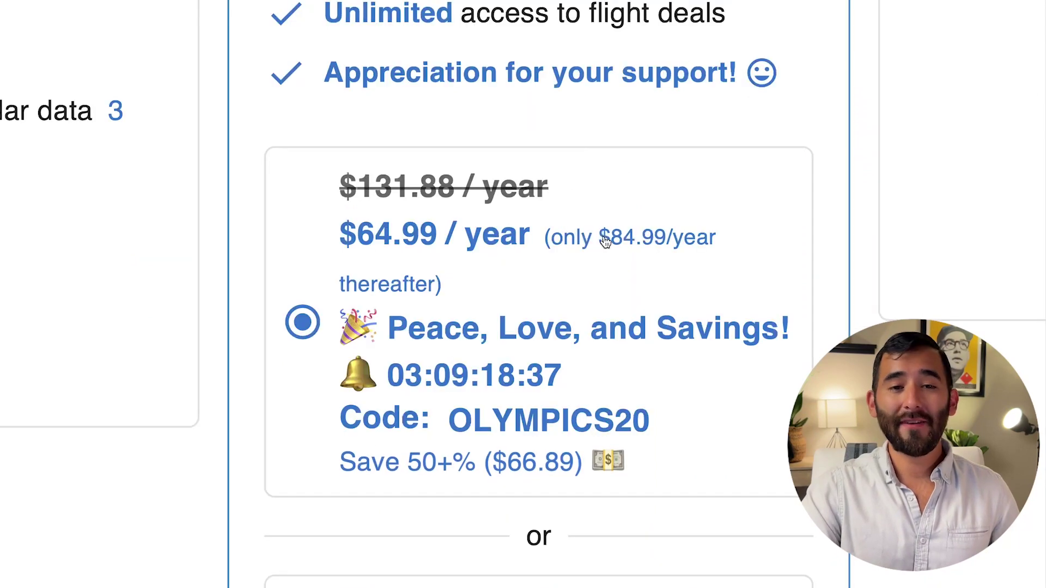
left_click_drag(601, 240, 643, 242)
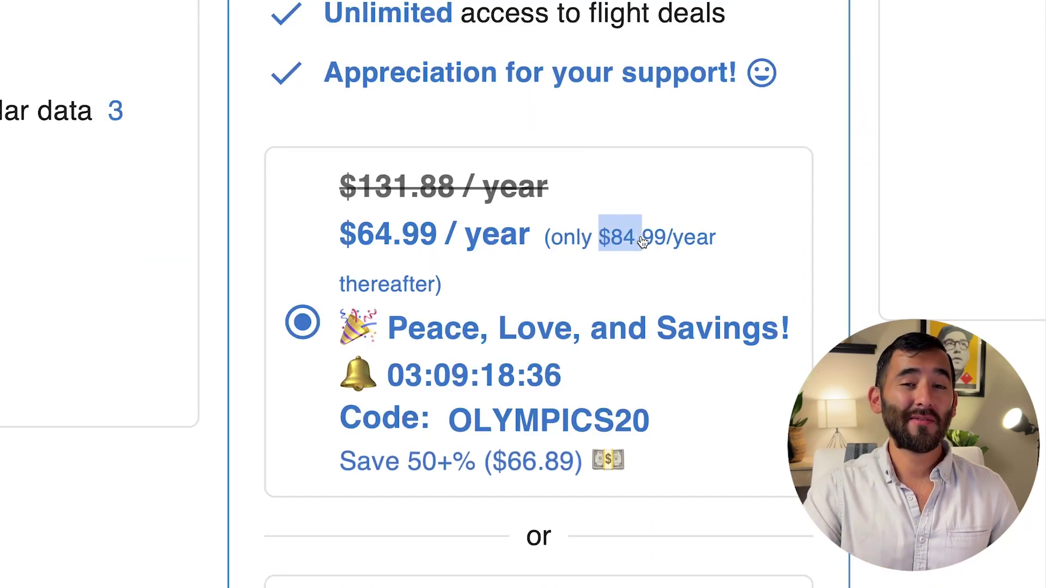
left_click(597, 240)
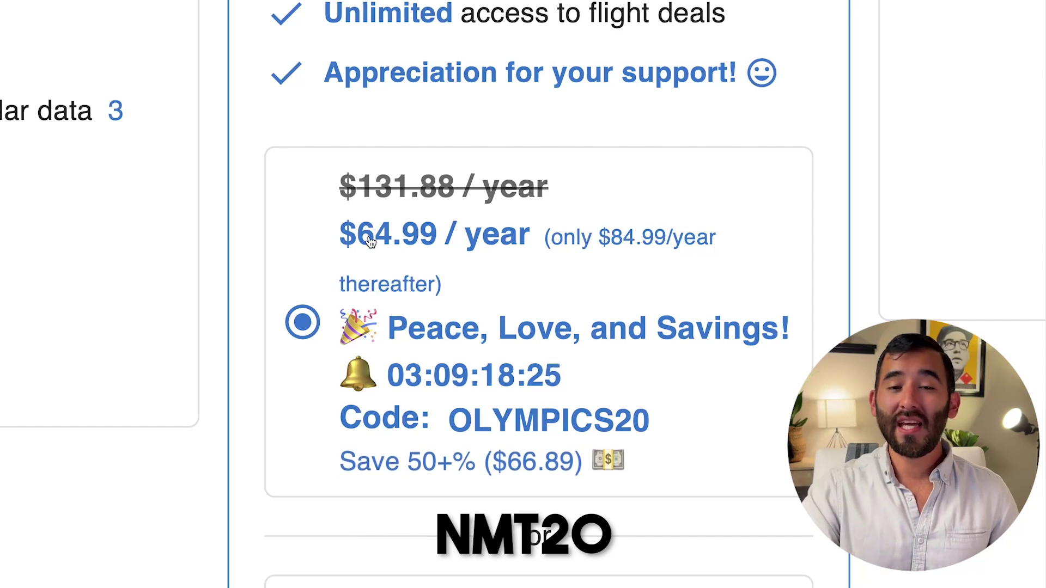
left_click_drag(370, 240, 464, 241)
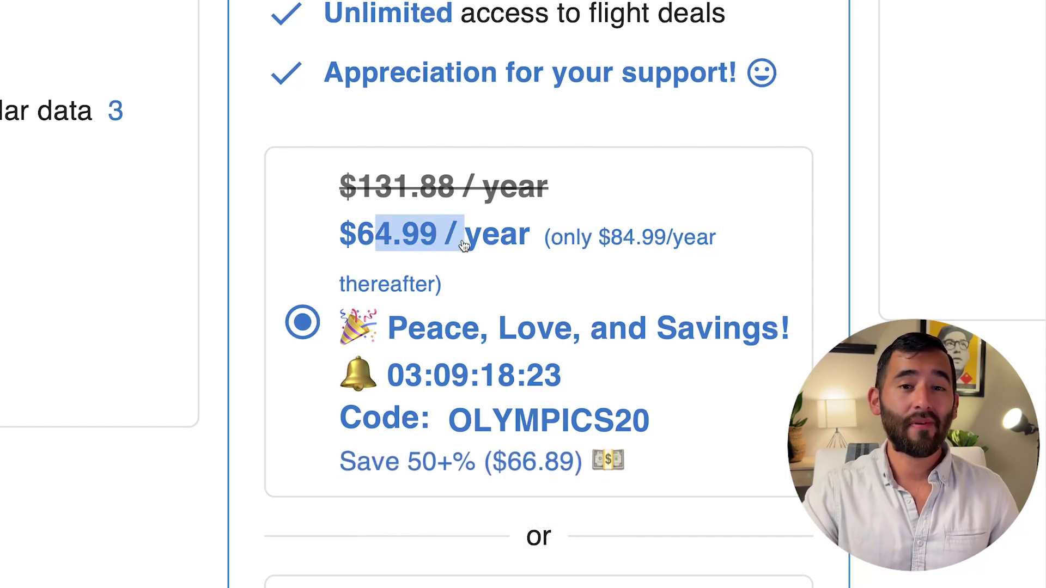
left_click(576, 246)
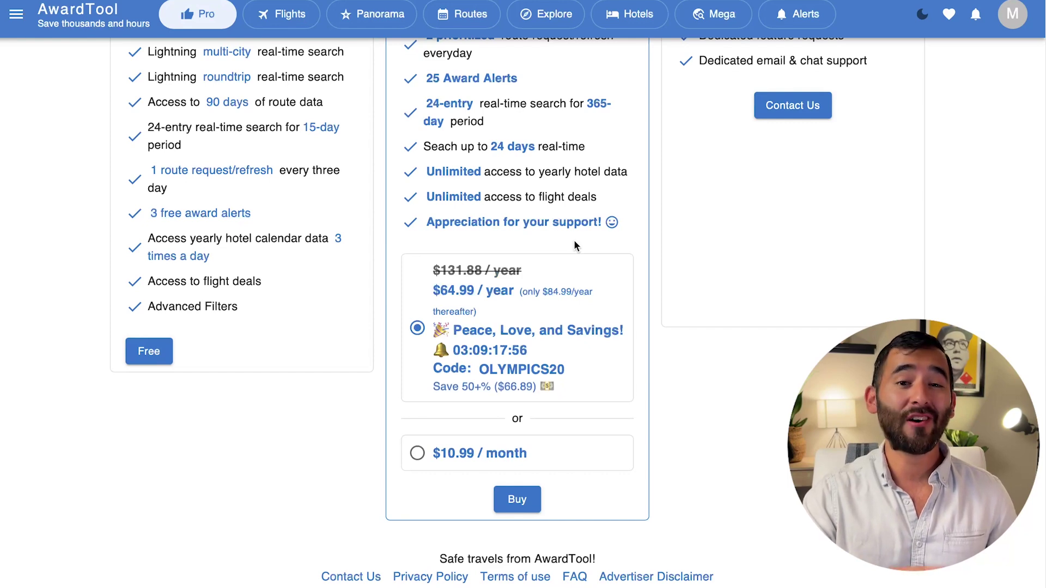
Scroll to the features section and show the list of 22 major airline loyalty programs
scroll(573, 241, "up", 4)
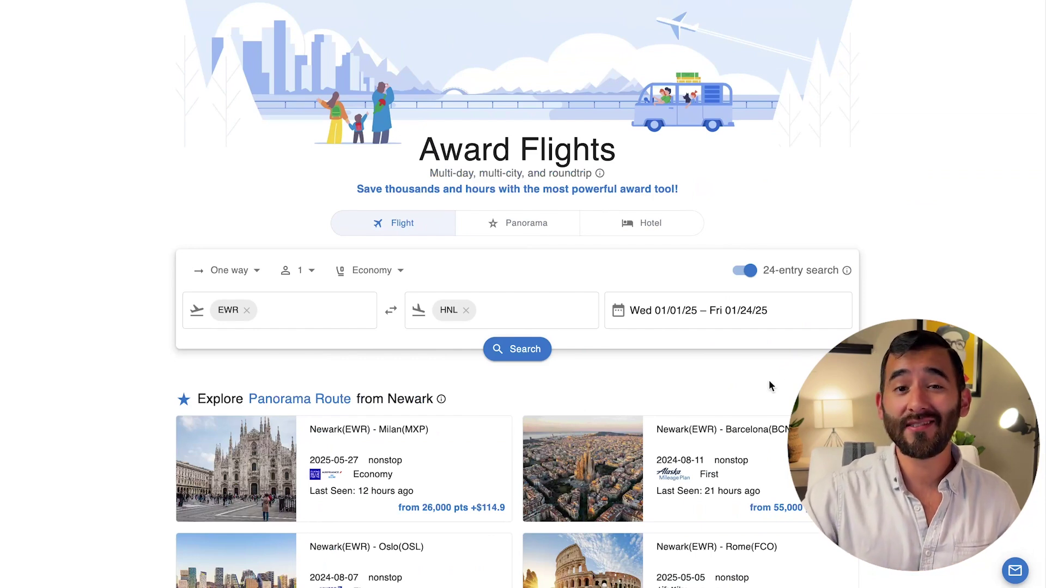
scroll(492, 383, "down", 9)
mouse_move(318, 304)
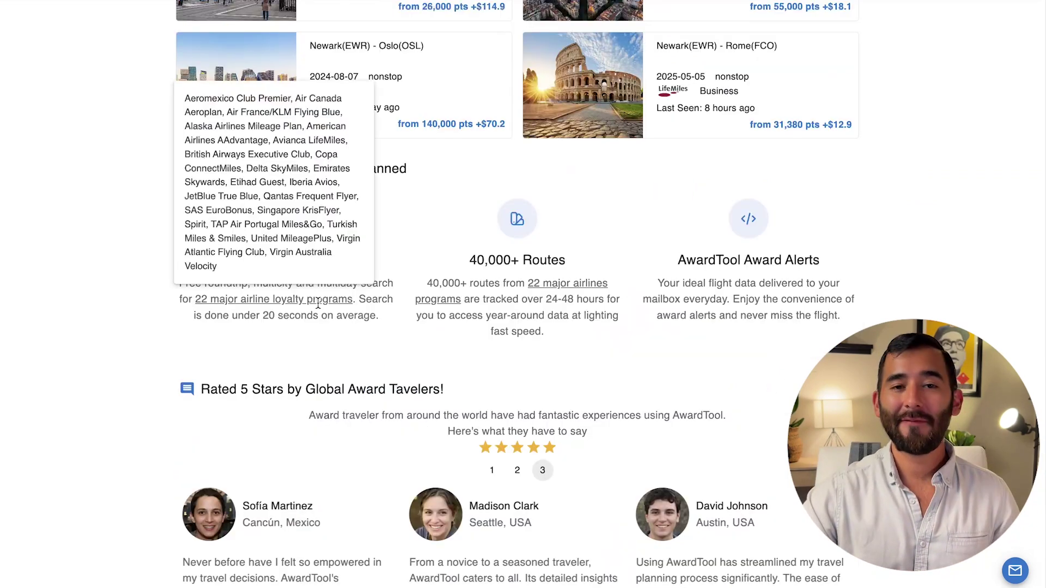
left_click(318, 304)
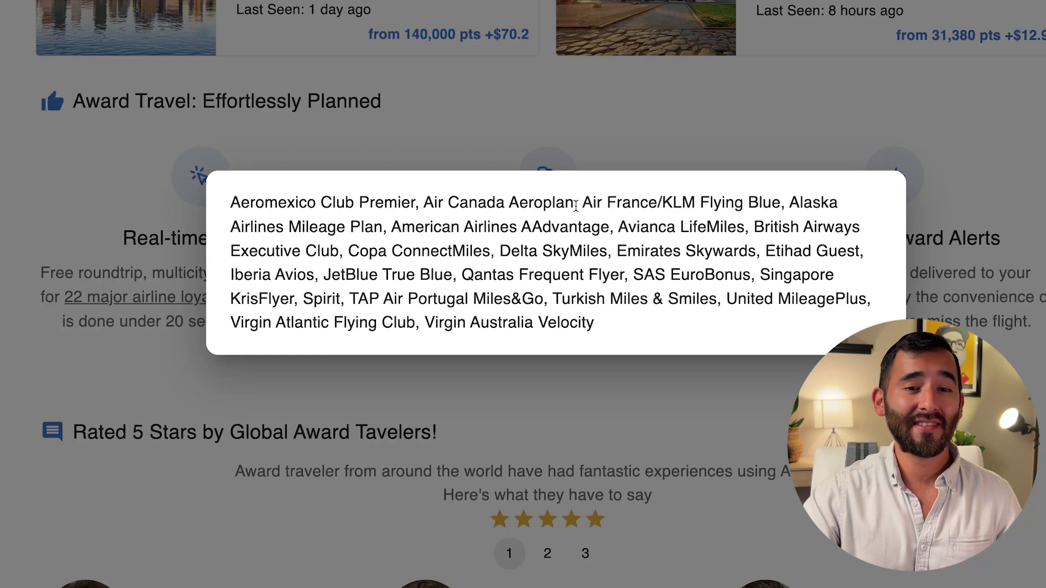
Highlight British Airways and Singapore in the supported airline programs list
left_click_drag(754, 227, 859, 228)
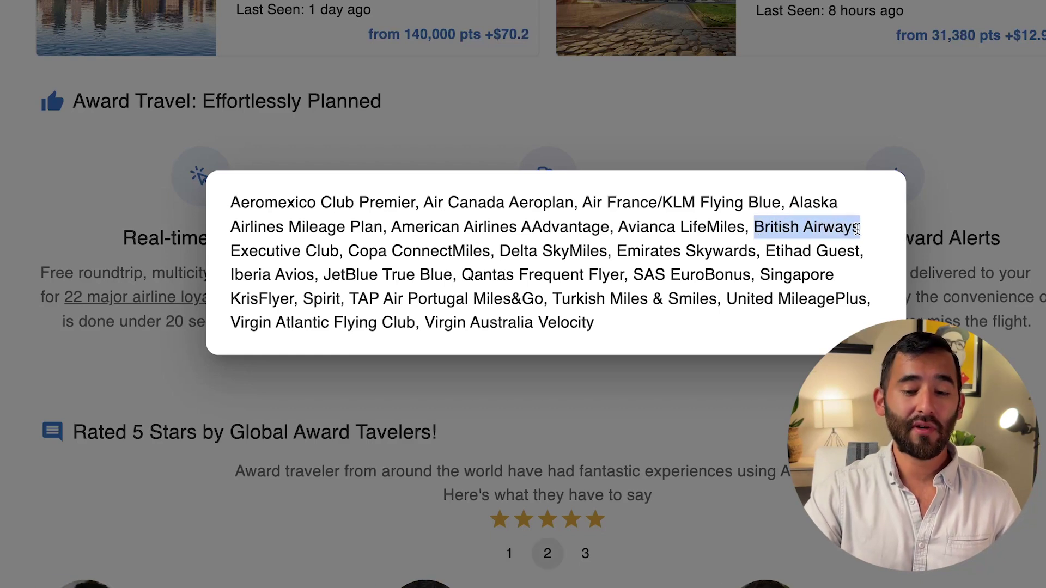
left_click_drag(761, 275, 835, 276)
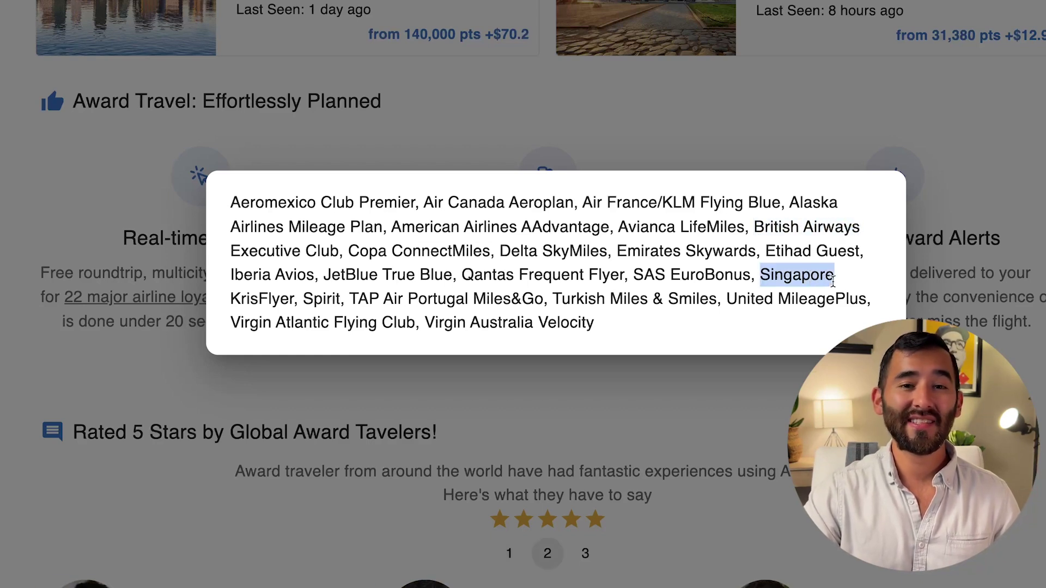
left_click(635, 278)
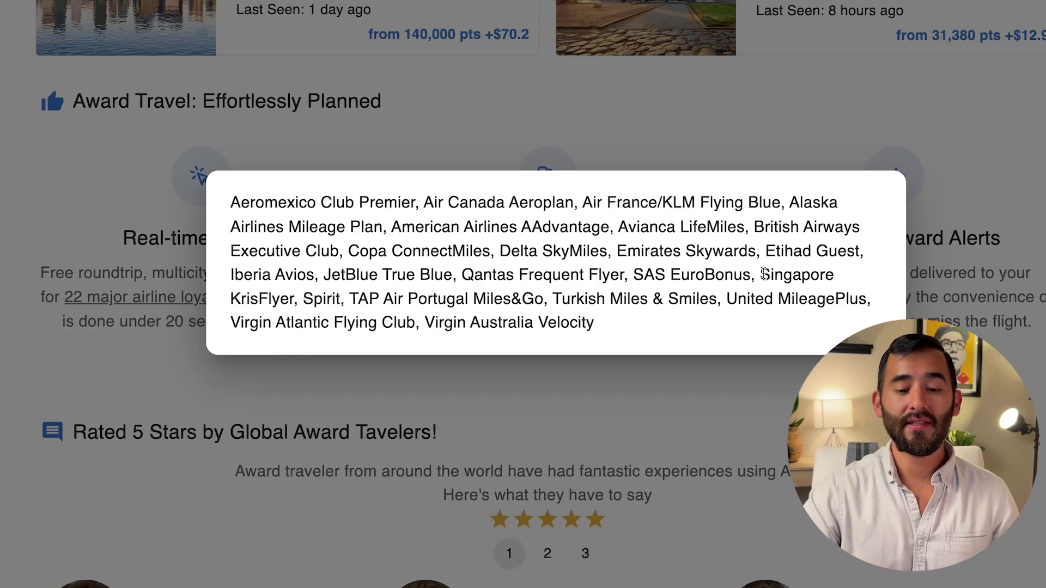
left_click_drag(761, 275, 834, 275)
left_click(572, 129)
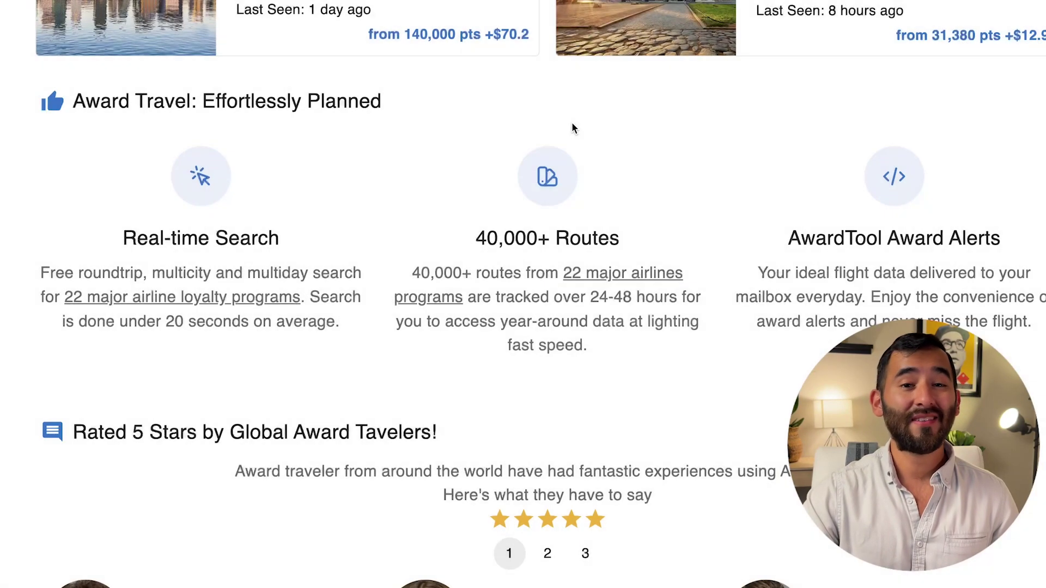
scroll(572, 125, "up", 10)
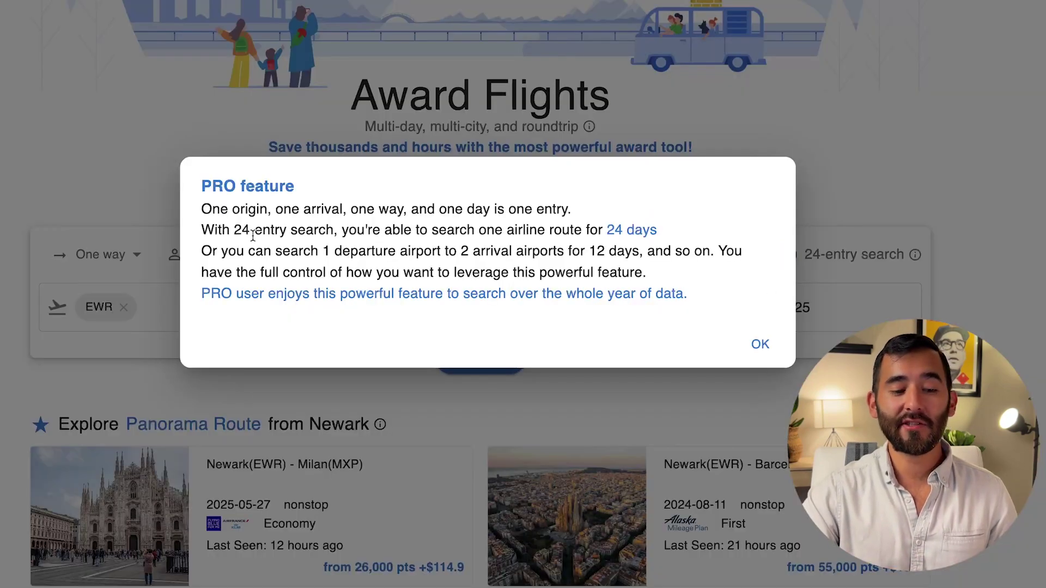
left_click_drag(254, 233, 323, 235)
left_click(323, 236)
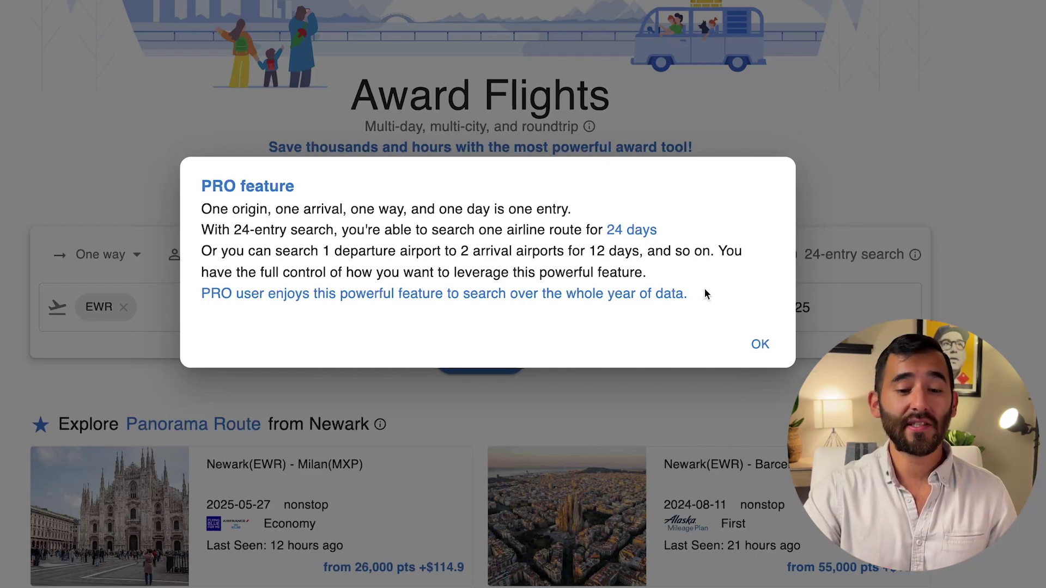
left_click(757, 341)
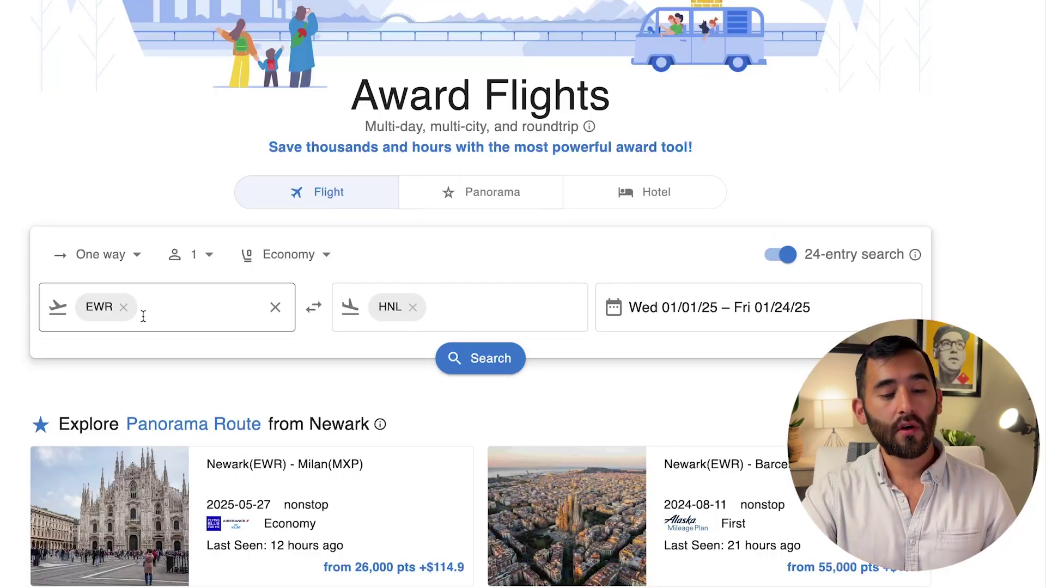
Run the EWR–HNL Jan 1–24 search and dismiss the Panorama flight-unavailable notice
left_click(475, 358)
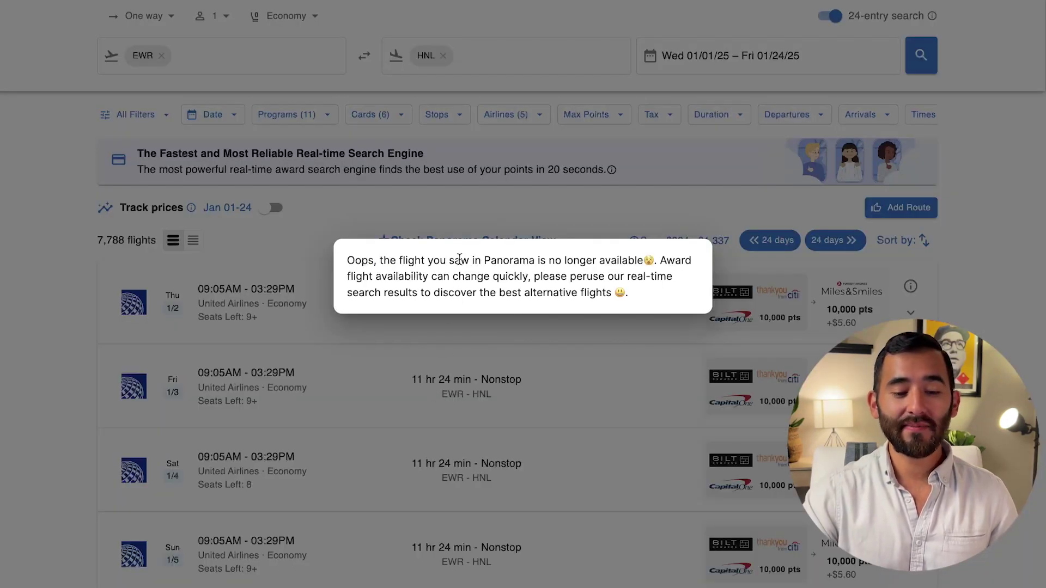
left_click_drag(461, 259, 561, 260)
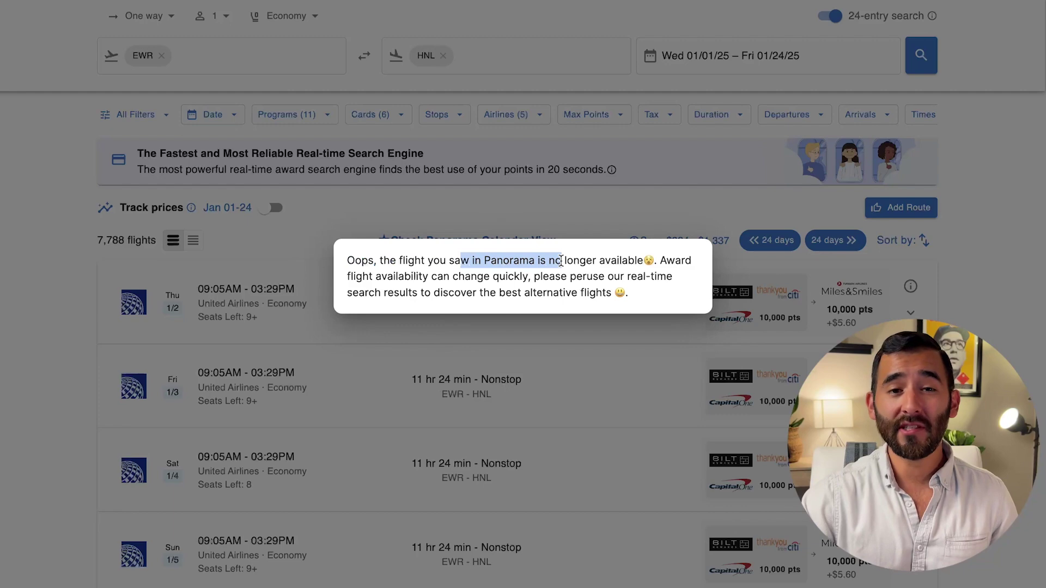
left_click(526, 216)
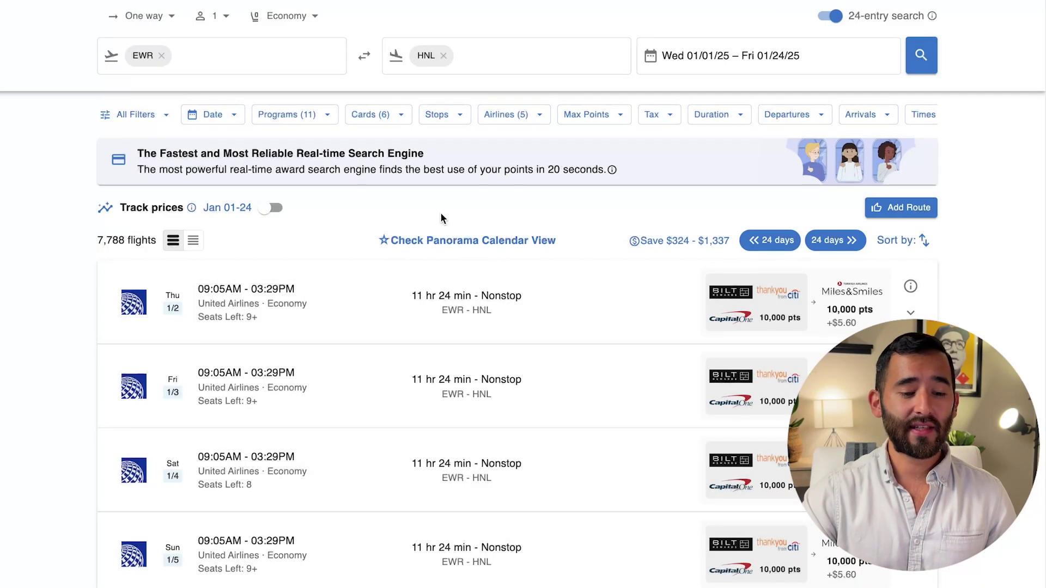
Scroll through the 7,788 results, led by nonstop United Economy at 10,000 pts
scroll(441, 213, "down", 1)
scroll(440, 213, "down", 1)
scroll(441, 212, "up", 2)
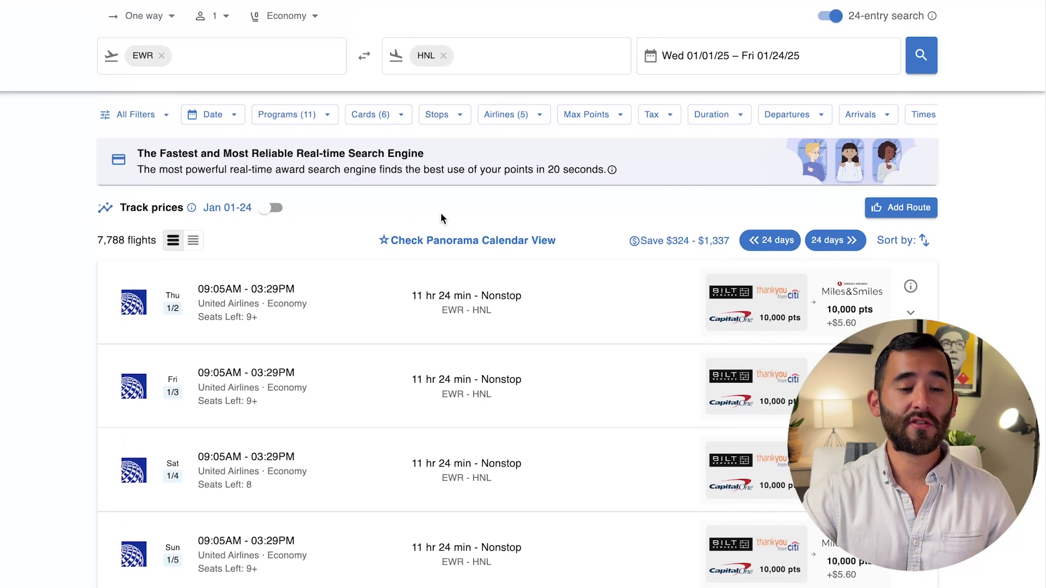
scroll(440, 213, "down", 1)
scroll(441, 217, "down", 5)
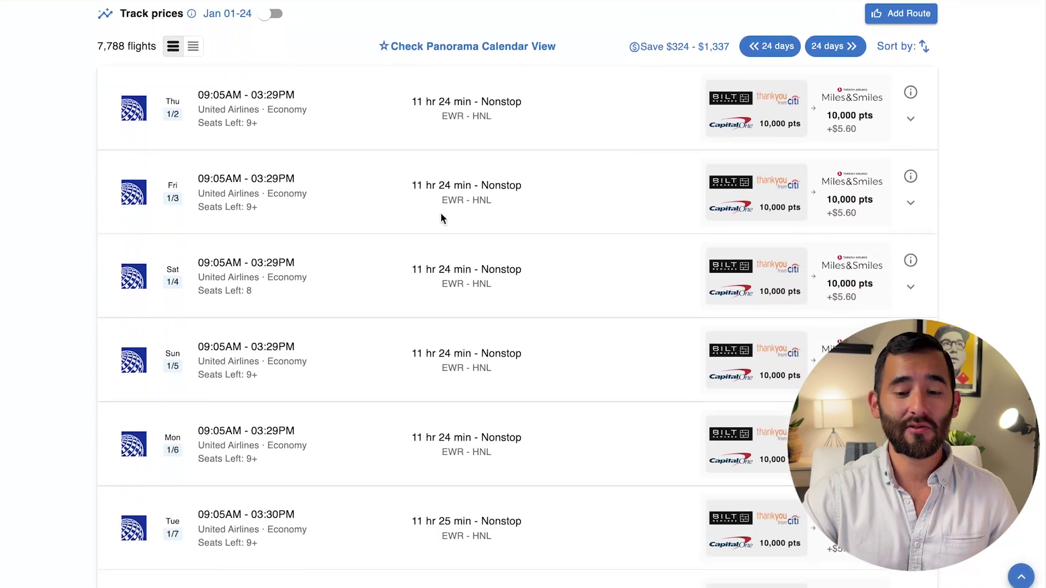
scroll(441, 218, "down", 1)
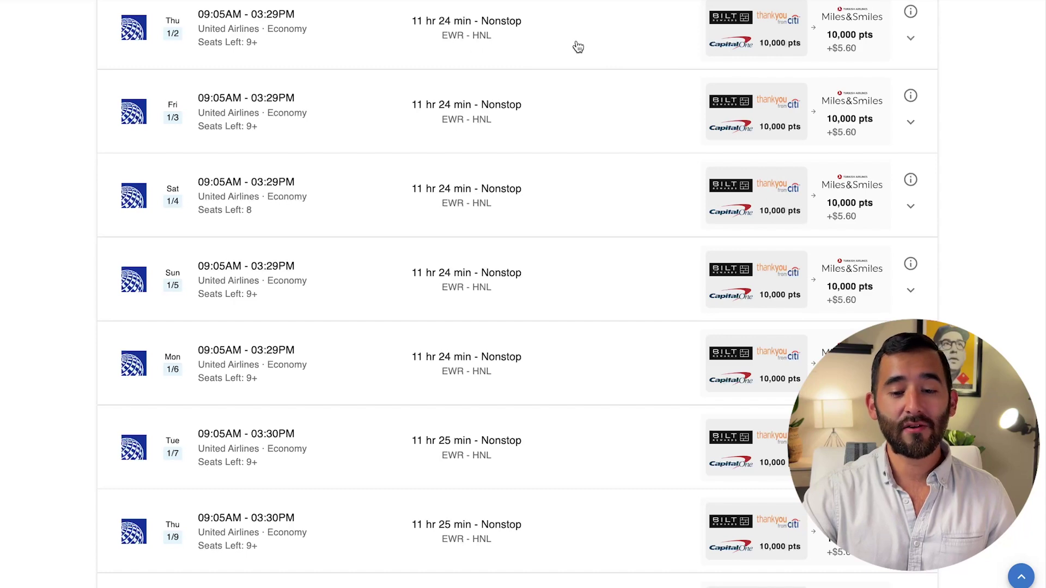
scroll(607, 99, "up", 5)
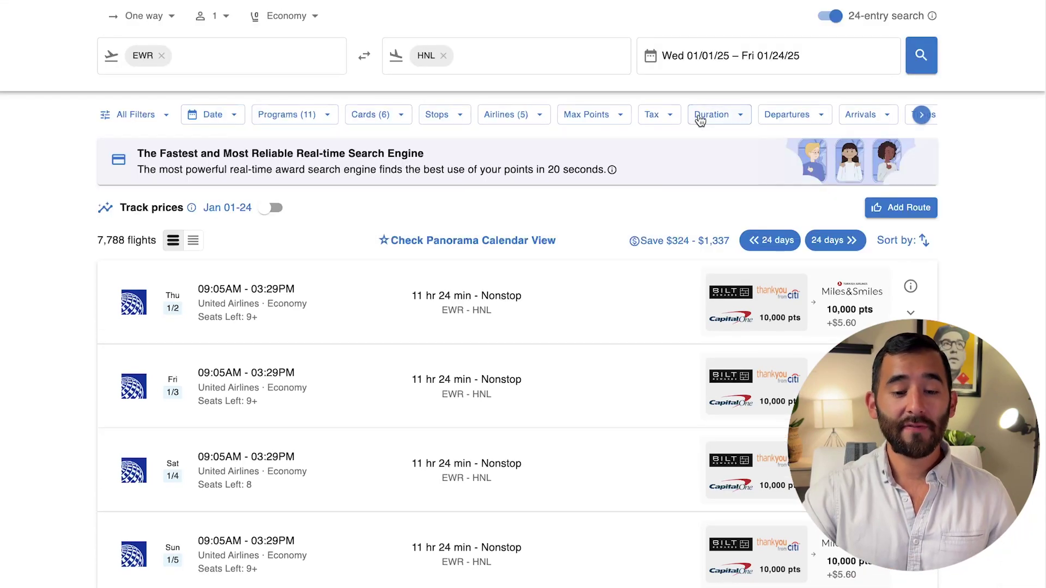
left_click(289, 119)
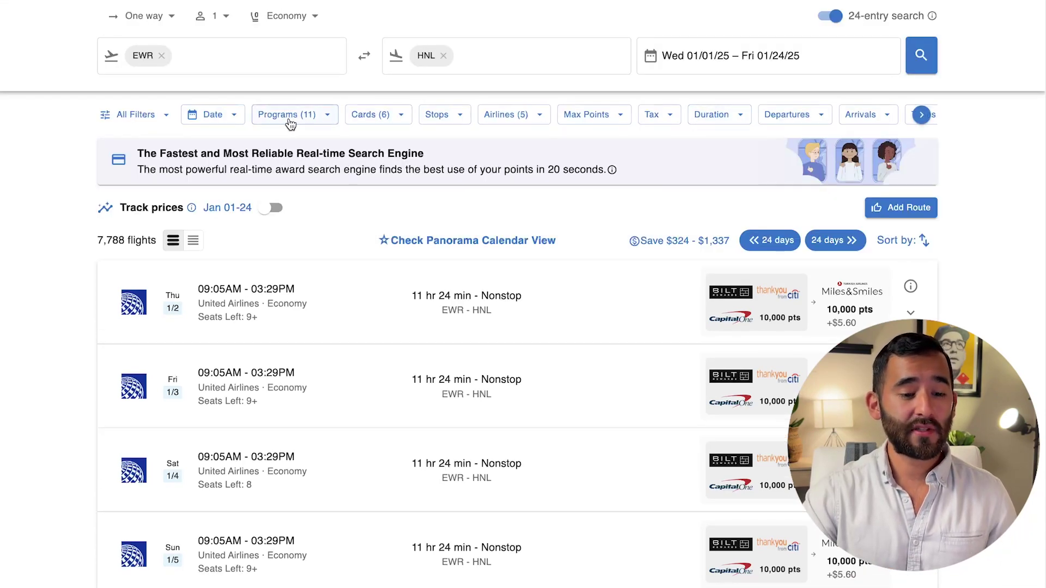
left_click(229, 121)
scroll(246, 267, "down", 6)
scroll(246, 271, "up", 1)
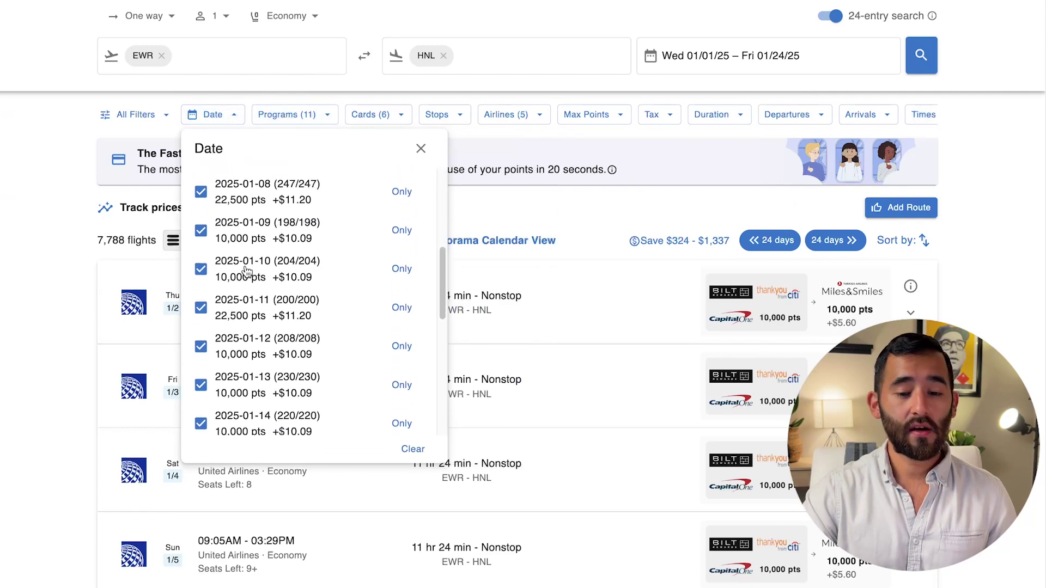
left_click(657, 115)
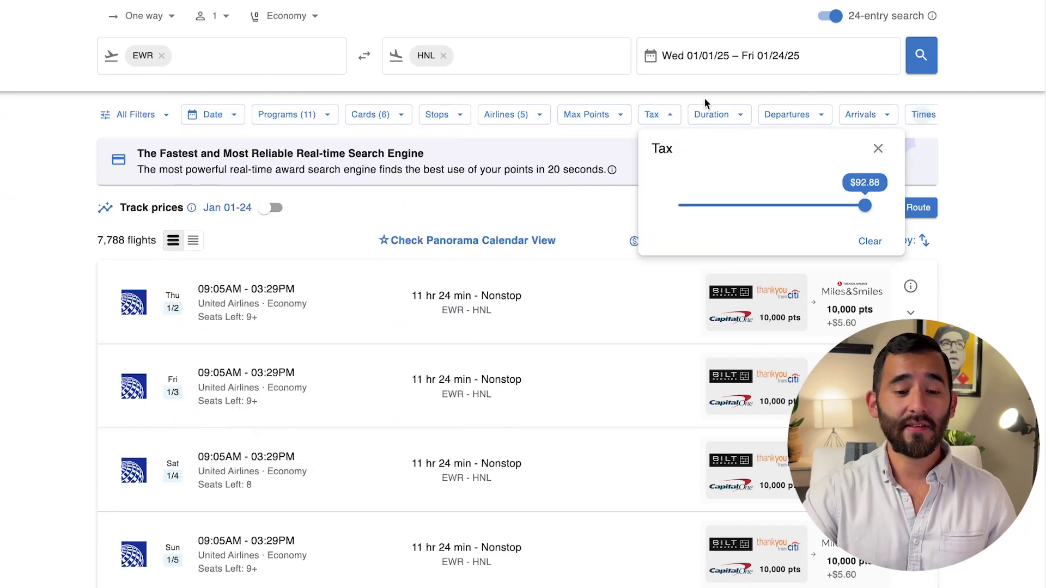
left_click(670, 114)
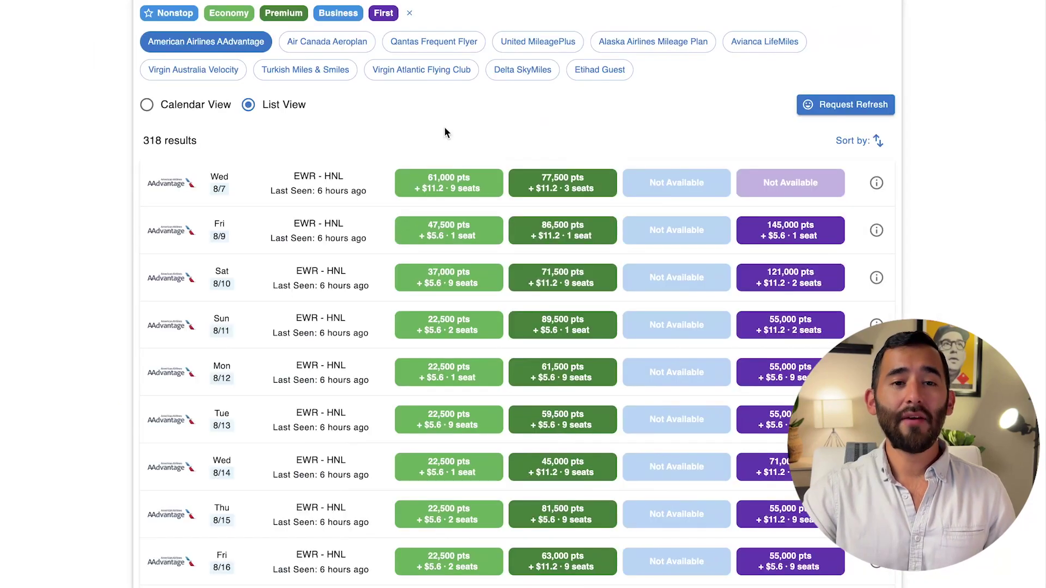
Show the 318 EWR–HNL American Airlines AAdvantage results in List View
left_click(441, 9)
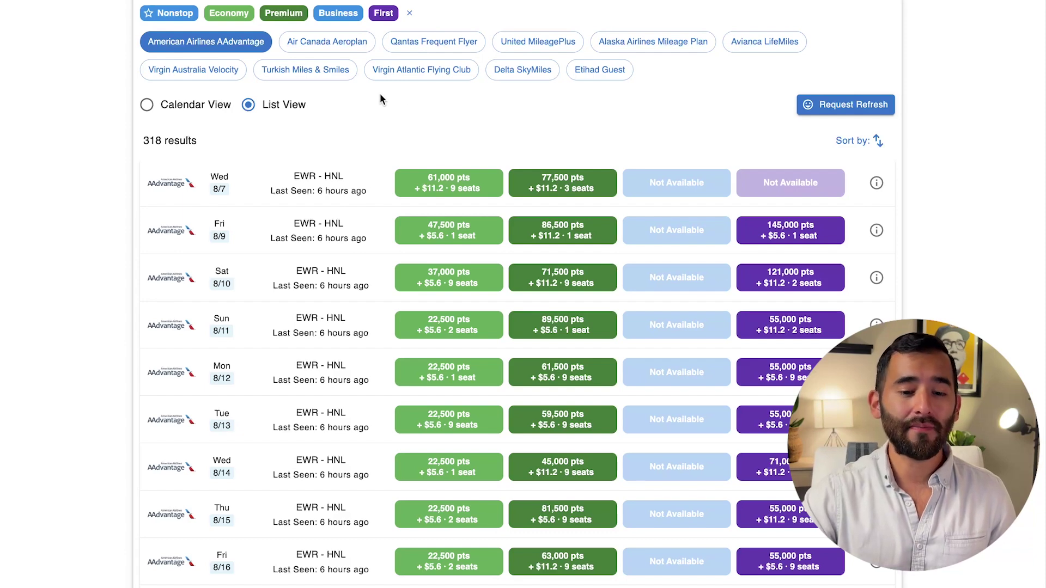
Filter to Turkish Miles & Smiles awards and show them as a monthly calendar
left_click(317, 78)
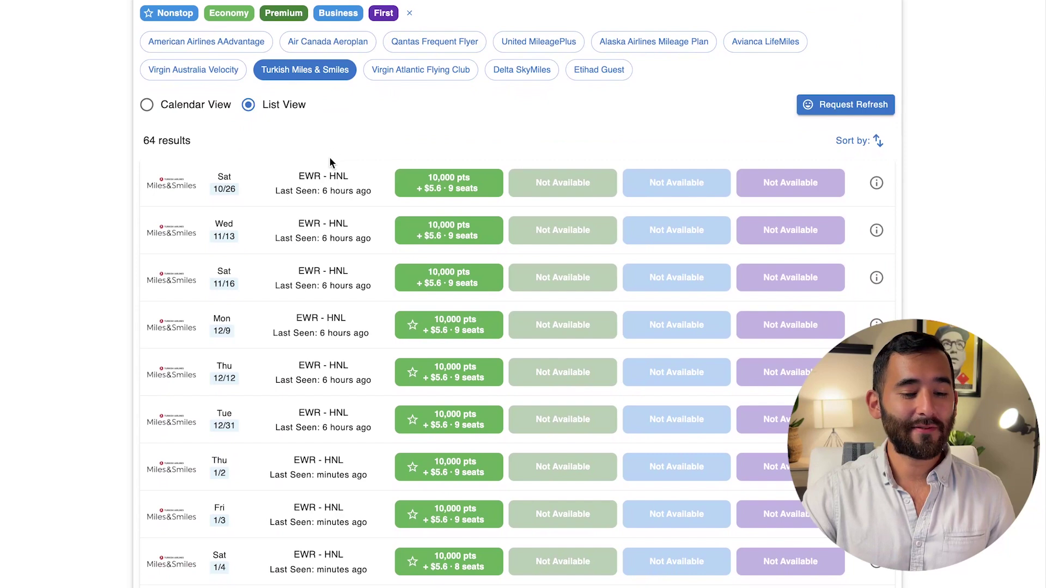
mouse_move(340, 173)
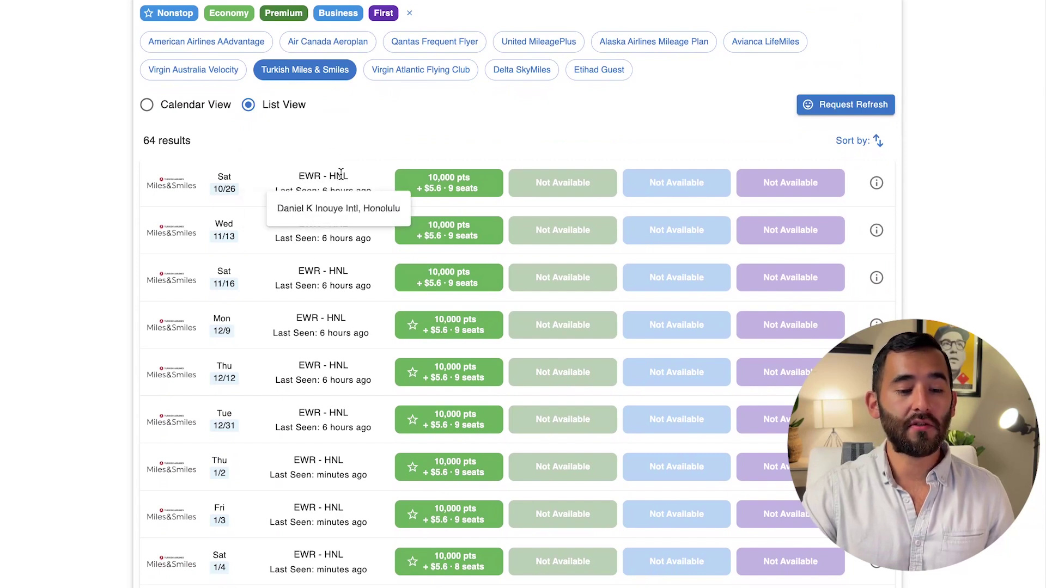
left_click(201, 109)
Advance to December 2024 and open the Dec 12 EWR–HNL award for 10,000 points
left_click(187, 142)
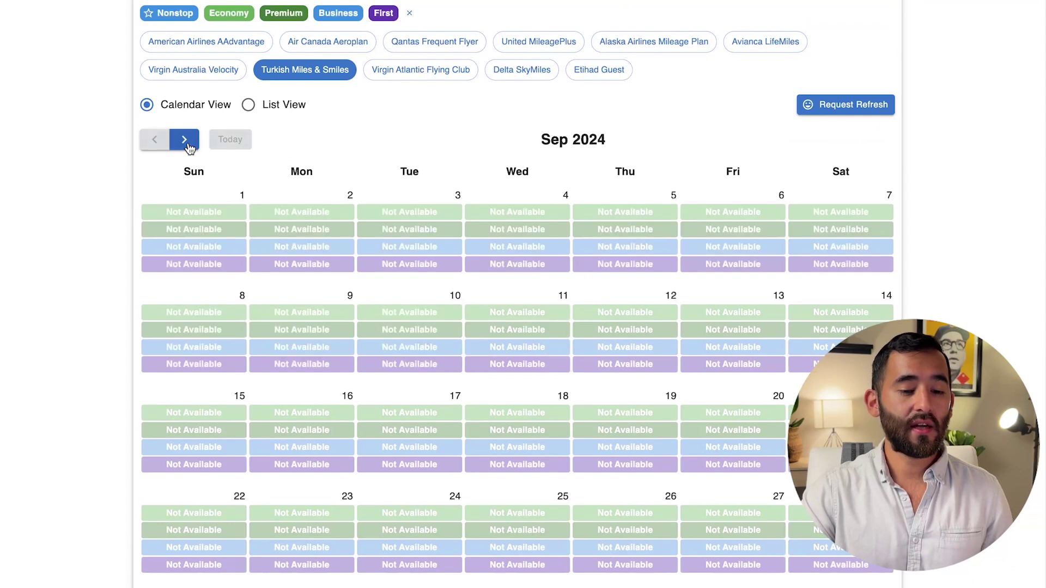
left_click(187, 143)
left_click(187, 142)
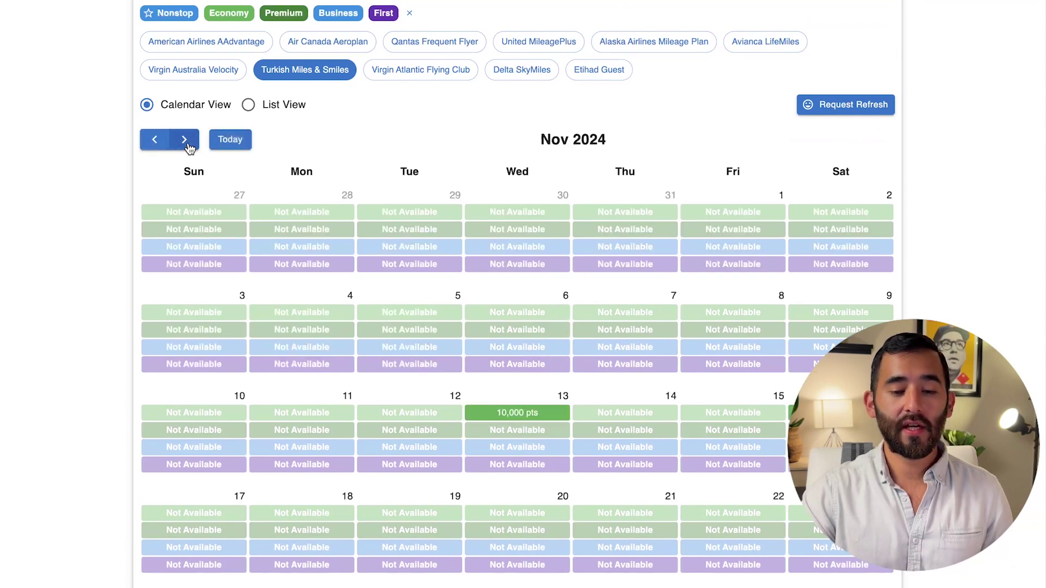
scroll(189, 148, "down", 5)
scroll(190, 147, "up", 4)
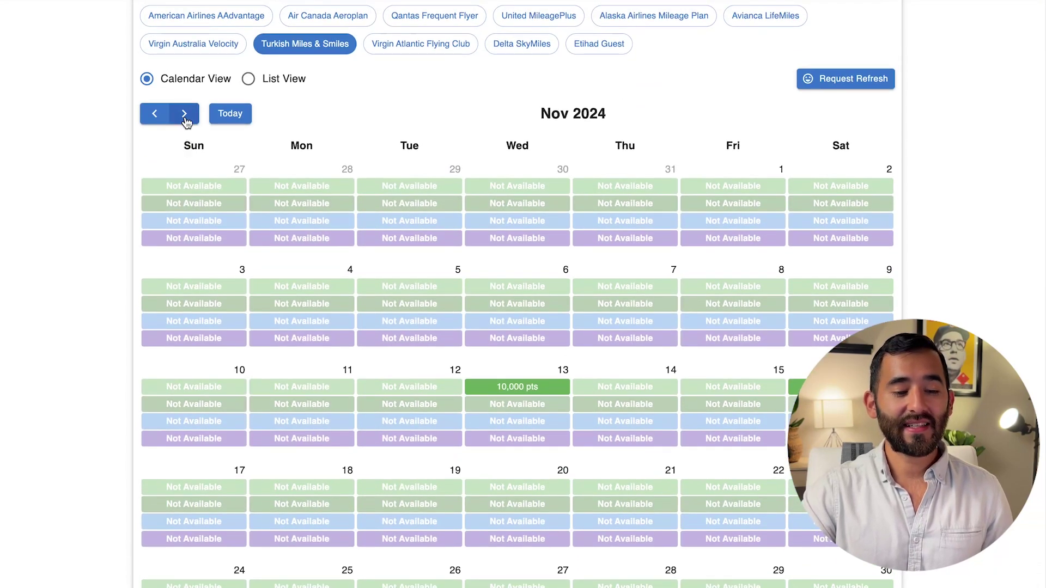
left_click(185, 119)
scroll(475, 185, "down", 4)
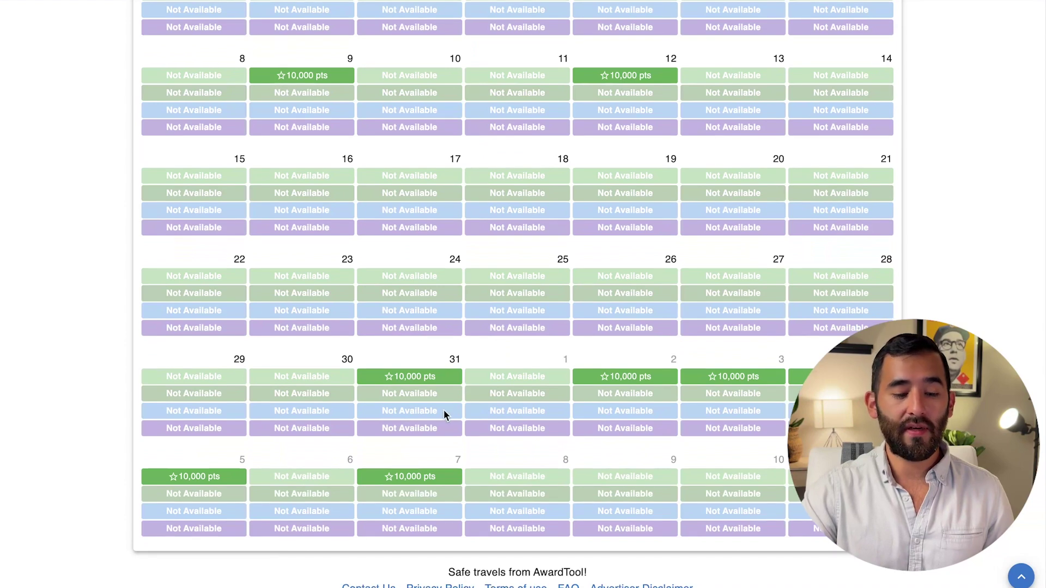
scroll(386, 377, "up", 3)
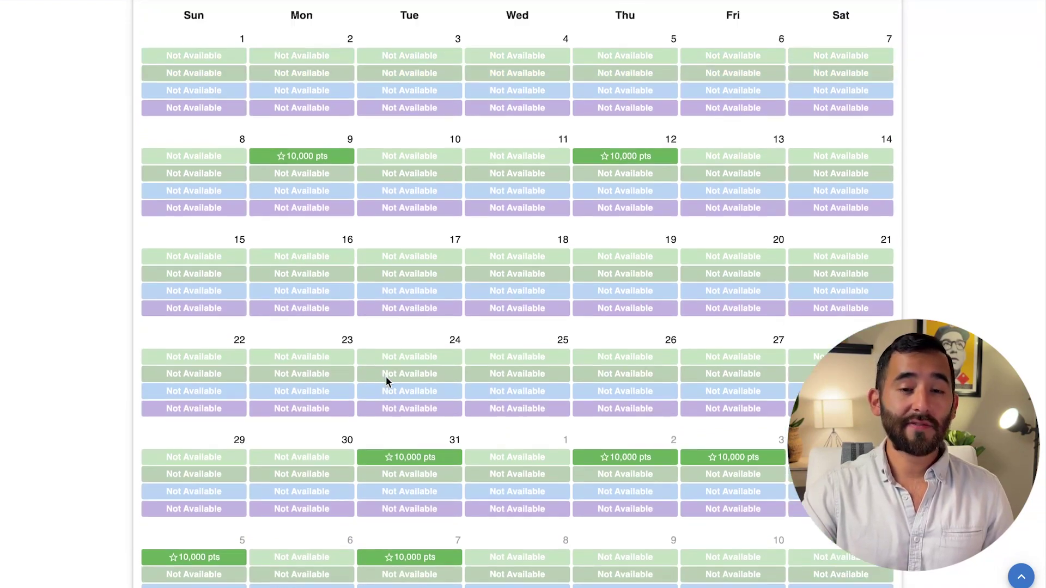
scroll(647, 337, "down", 3)
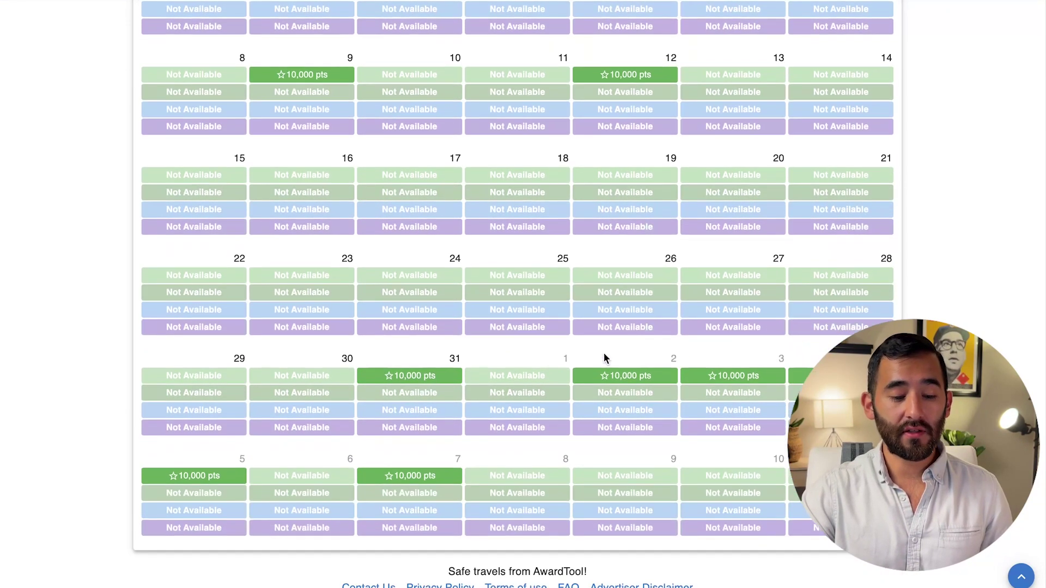
scroll(564, 354, "up", 2)
scroll(565, 355, "up", 2)
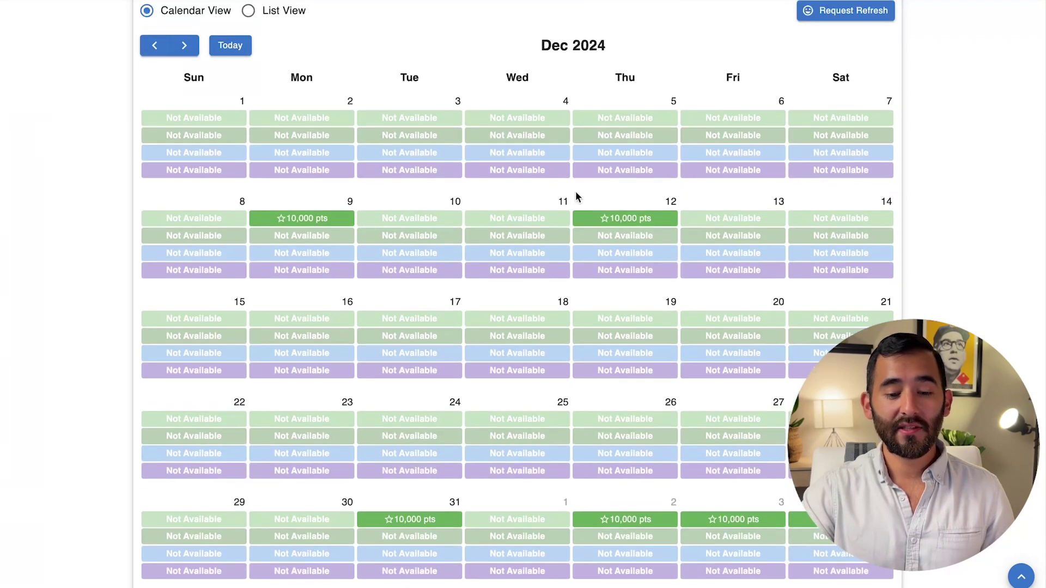
left_click(624, 220)
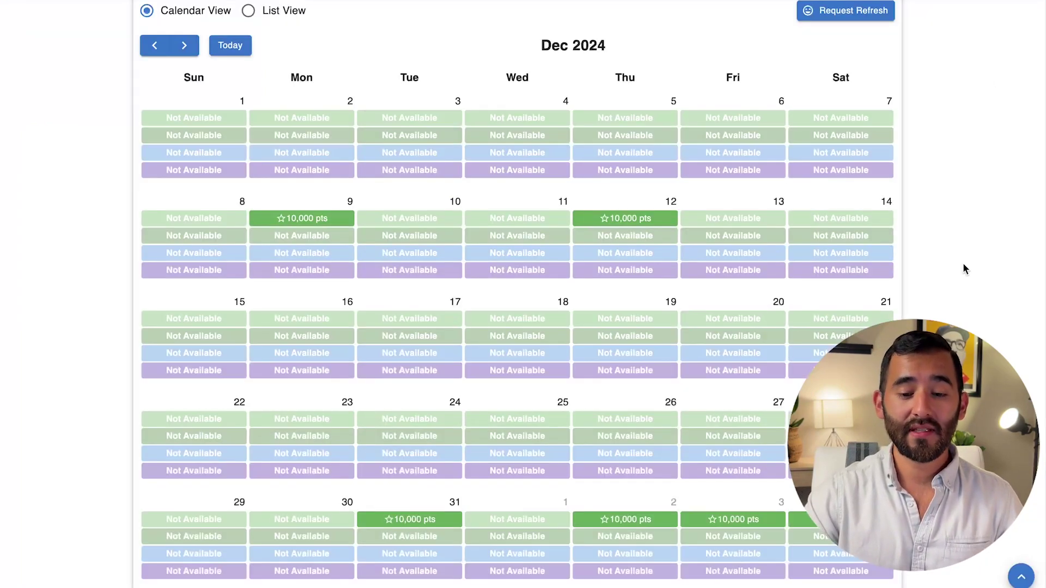
Advance to January 2025 and check the Jan 3 award, closing its empty flight results
scroll(964, 264, "down", 3)
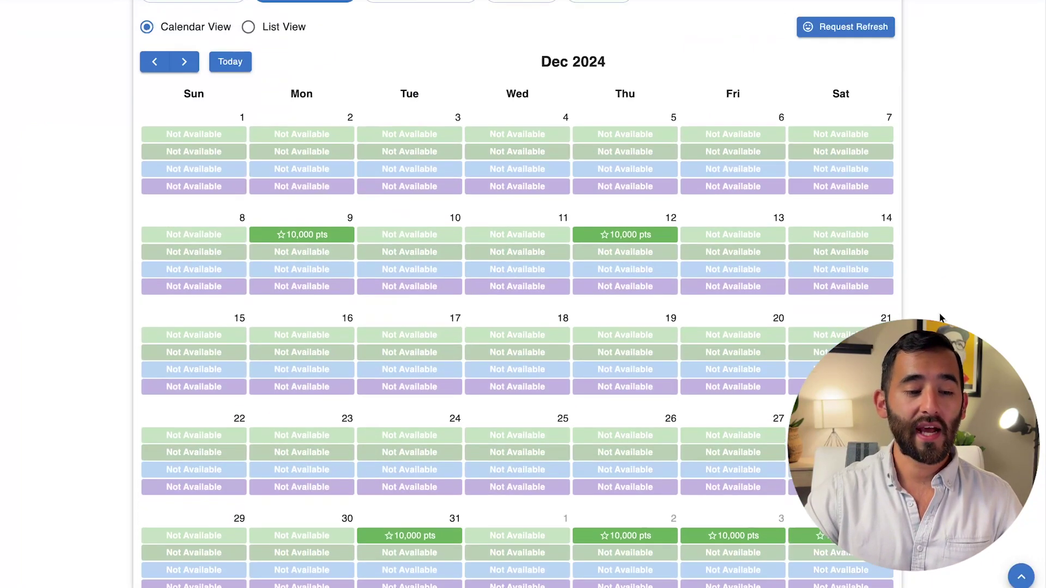
scroll(916, 283, "up", 1)
left_click(187, 80)
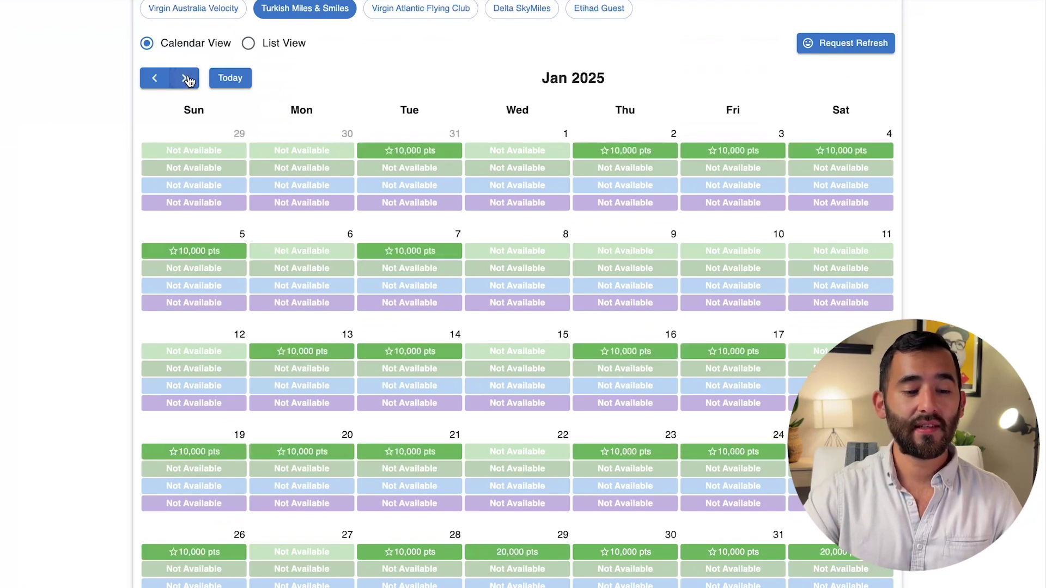
left_click(742, 148)
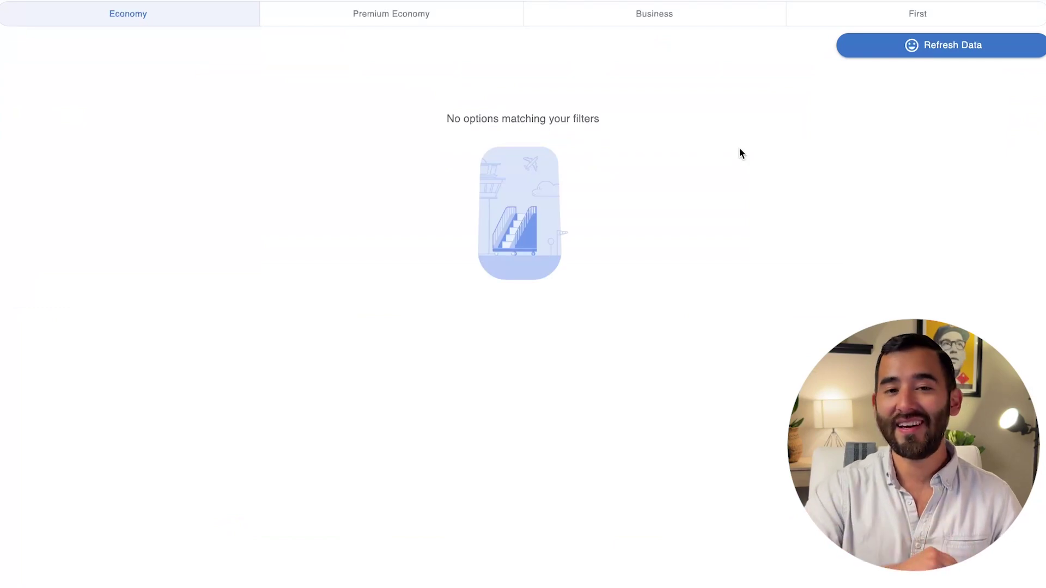
key("Escape")
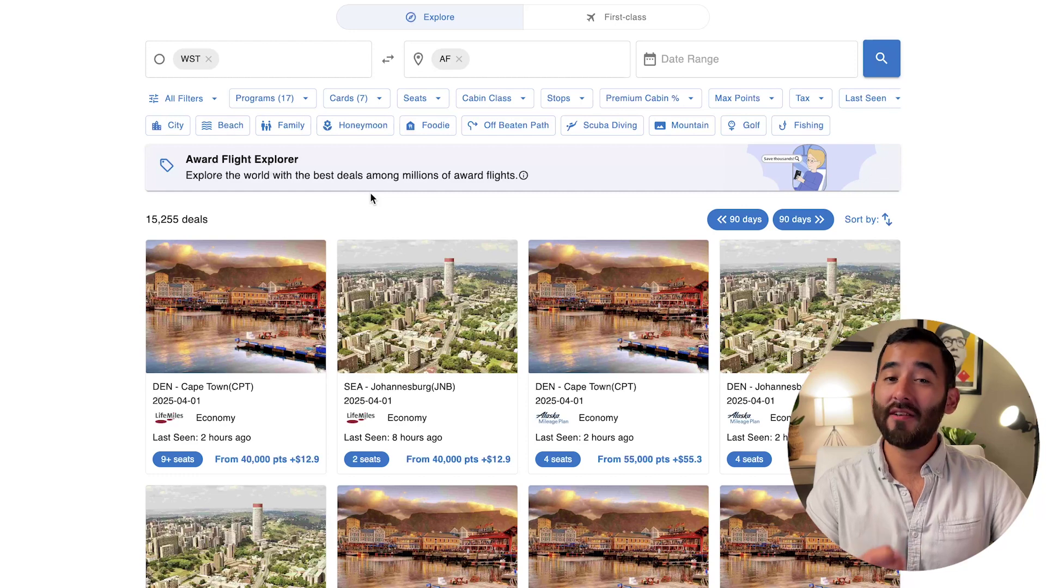
Set the explorer date range to Aug 7 – Oct 31, 2024 and rerun the search
left_click(676, 57)
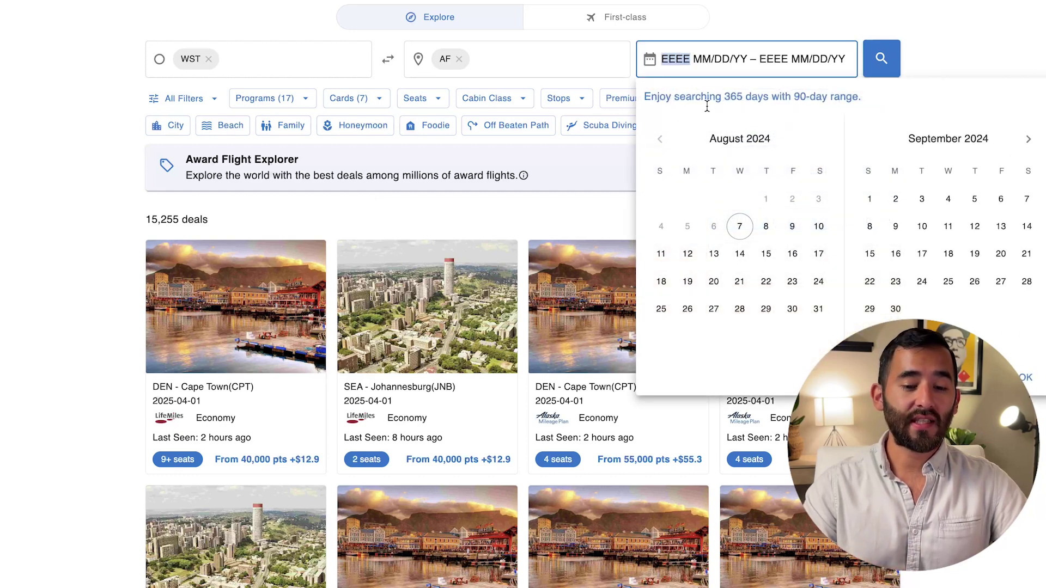
left_click(741, 226)
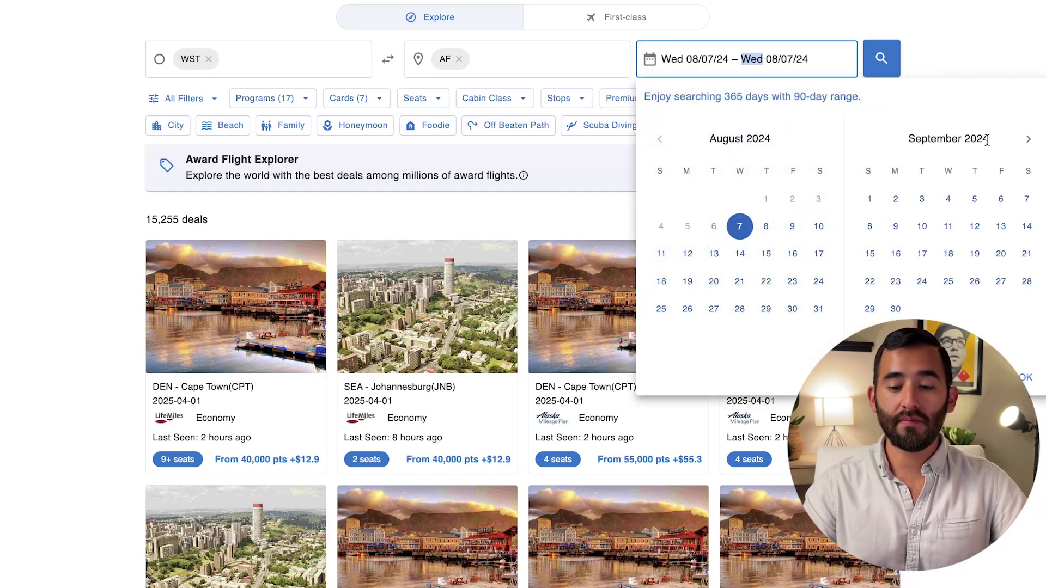
left_click(1024, 142)
left_click(1025, 145)
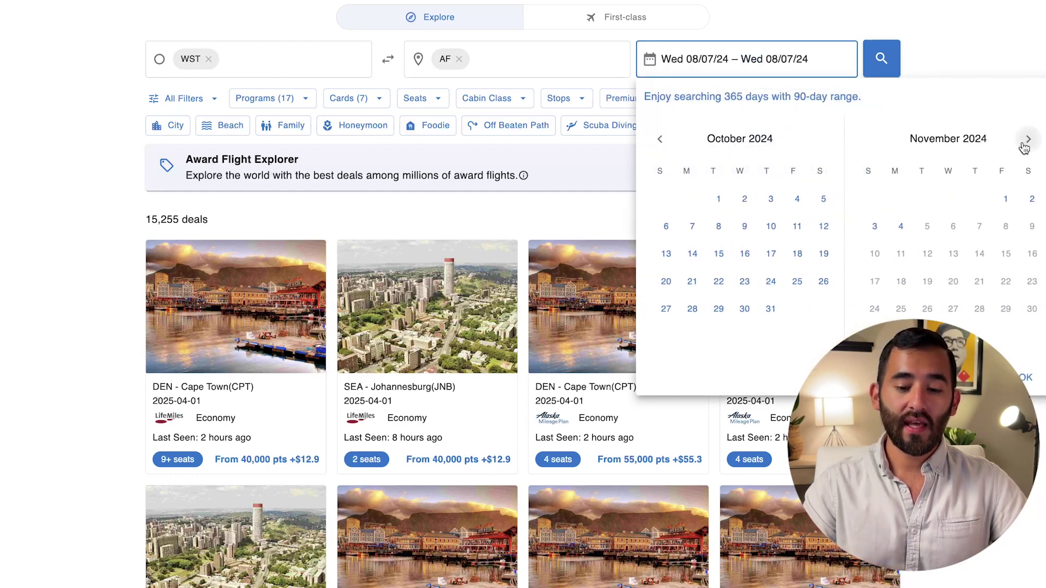
left_click(769, 308)
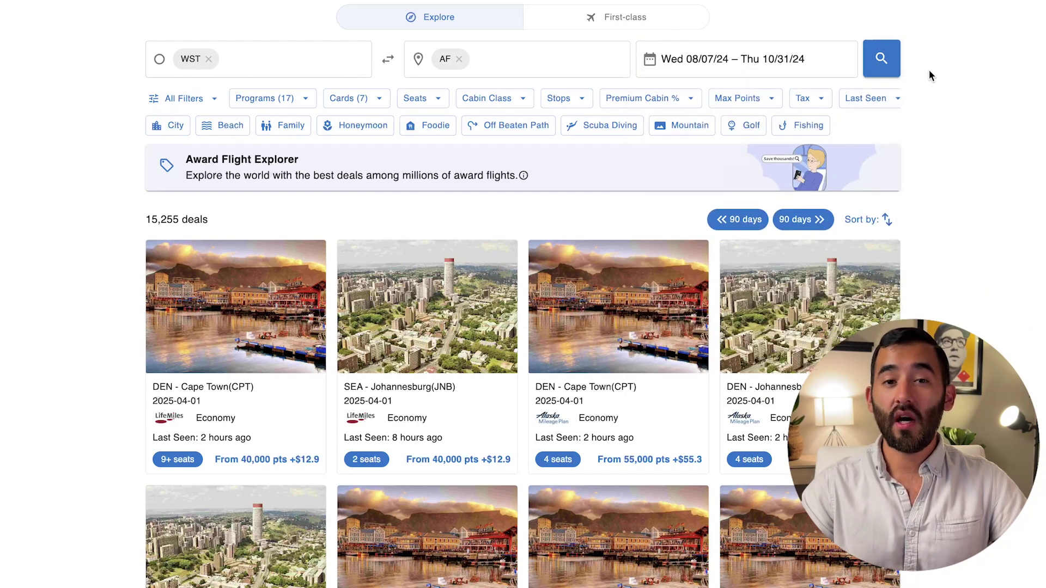
left_click(883, 60)
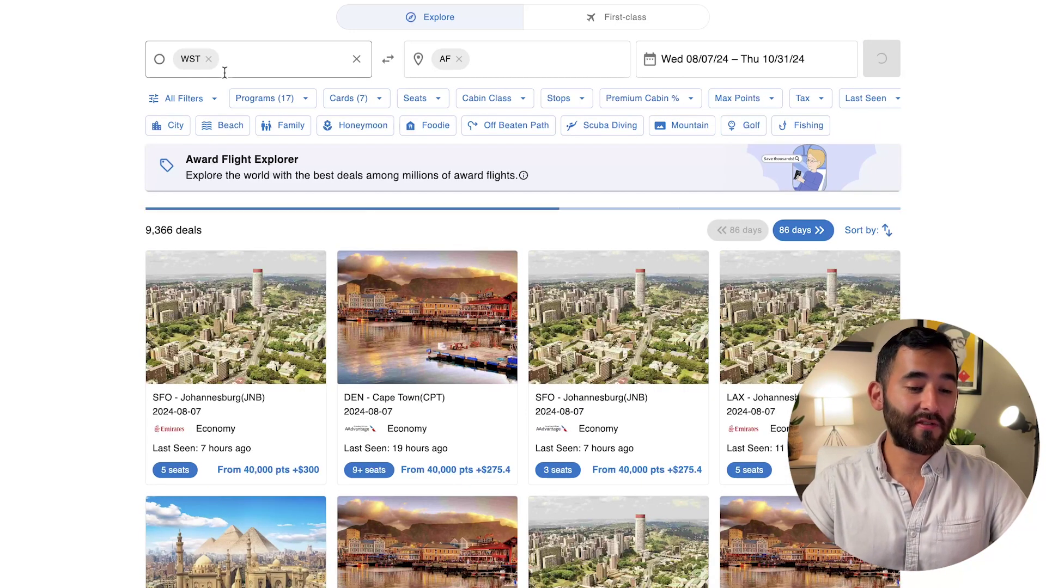
Browse the Africa deal cards and open the origin choices to add another region
left_click(252, 57)
left_click(91, 246)
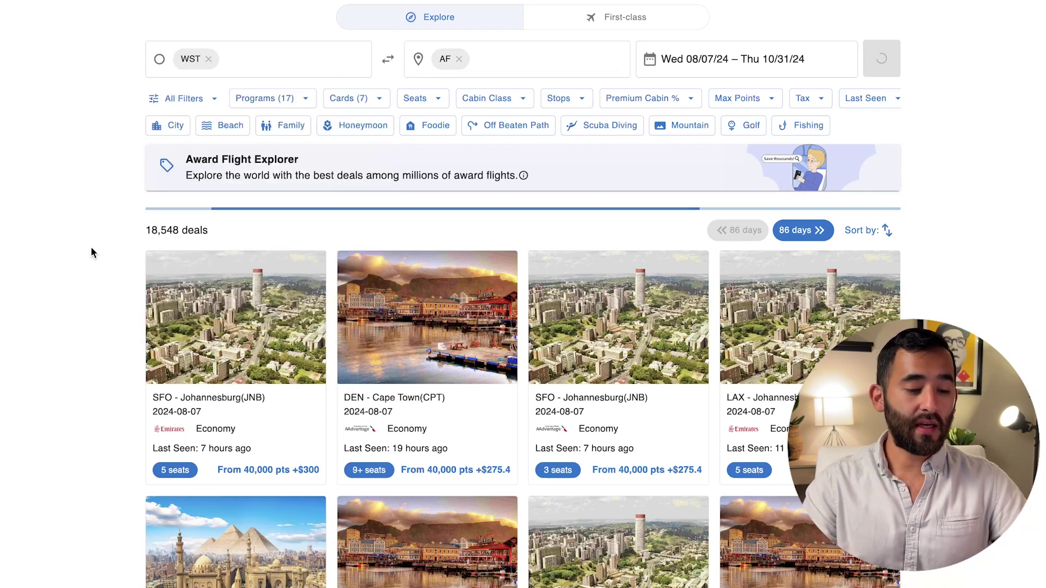
scroll(310, 240, "down", 3)
scroll(311, 244, "down", 1)
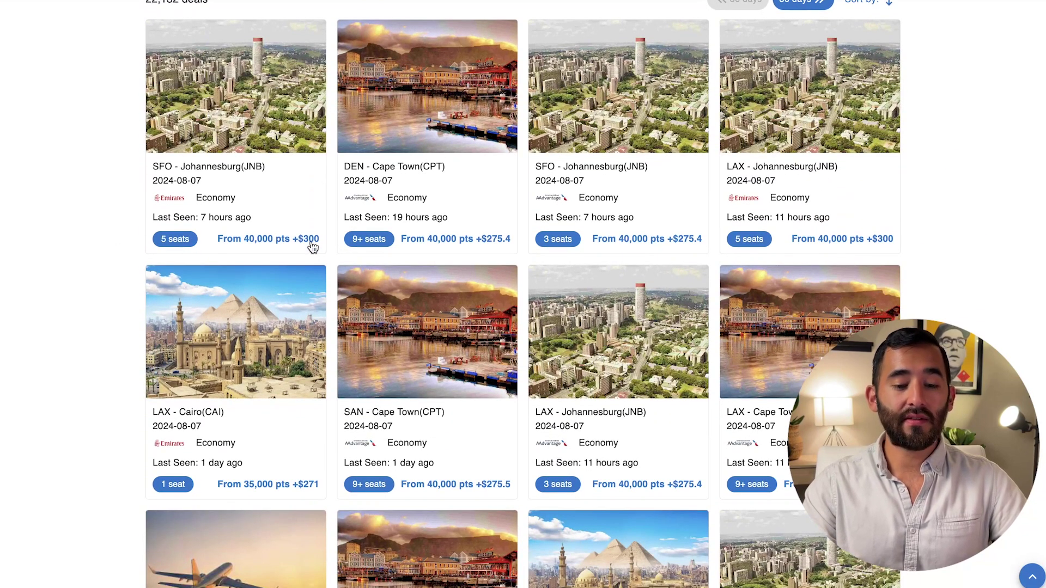
scroll(310, 218, "up", 4)
left_click(259, 65)
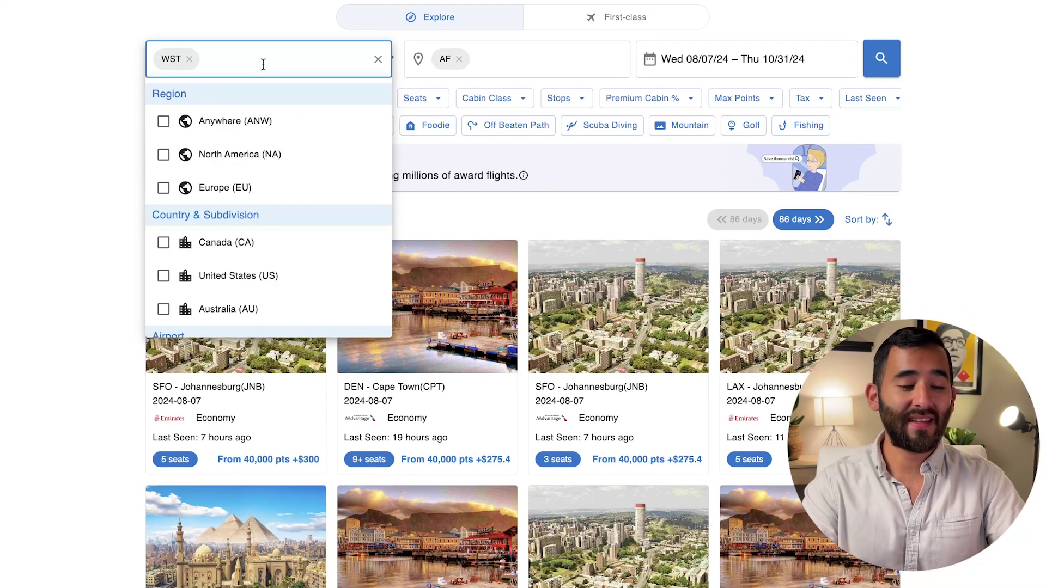
Add East Coast (EST) as an origin alongside West Coast, giving 23,100 Africa deals
type("east cost")
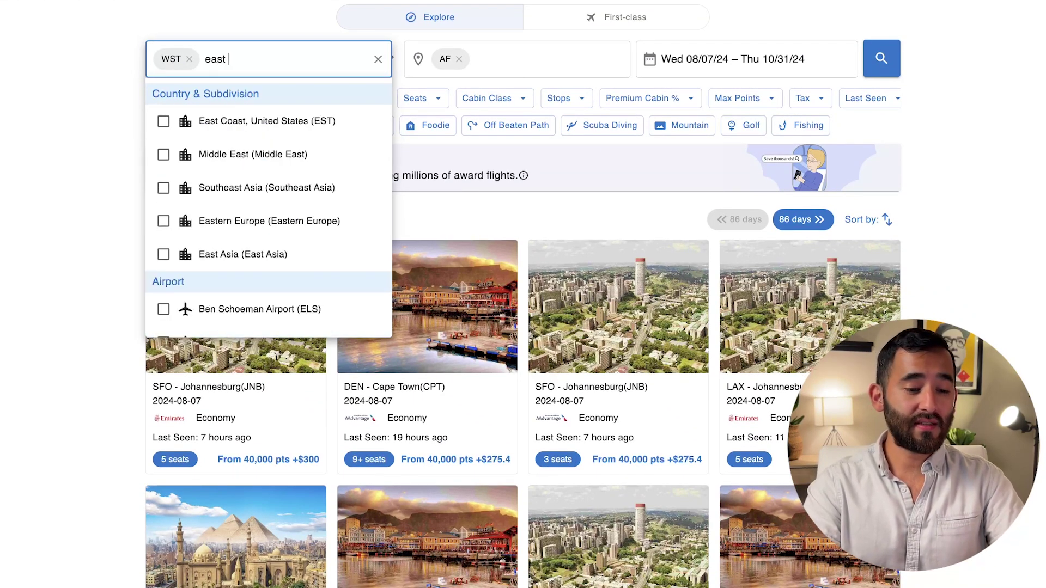
key("BackSpace")
key("BackSpace")
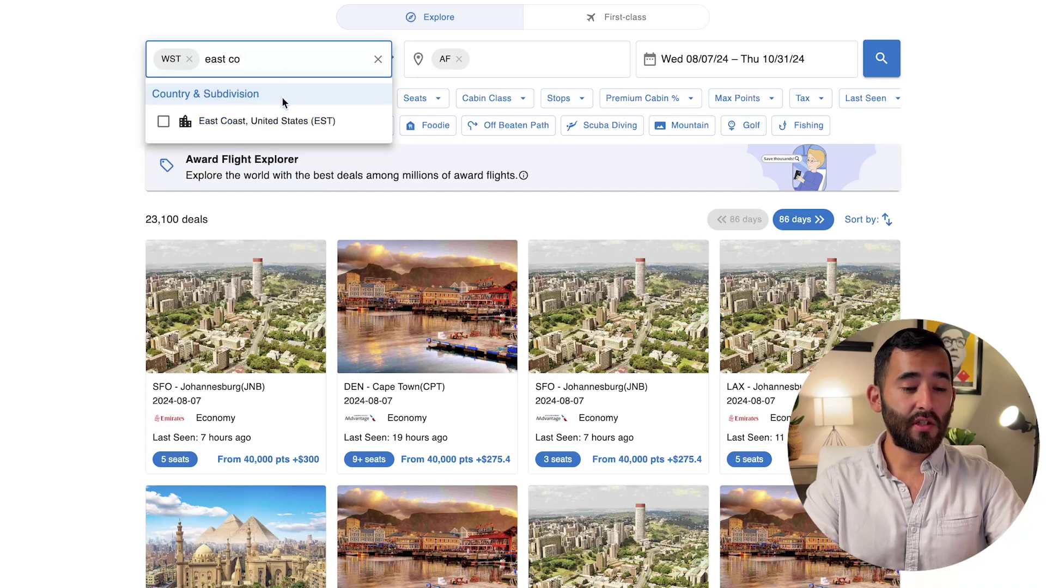
left_click(283, 123)
left_click(304, 61)
type("united")
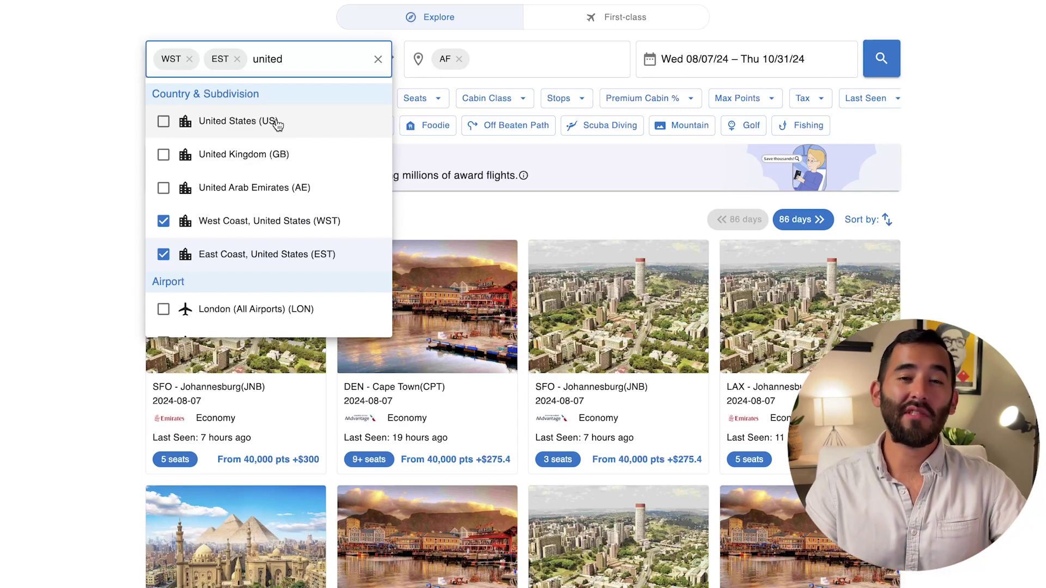
left_click(86, 155)
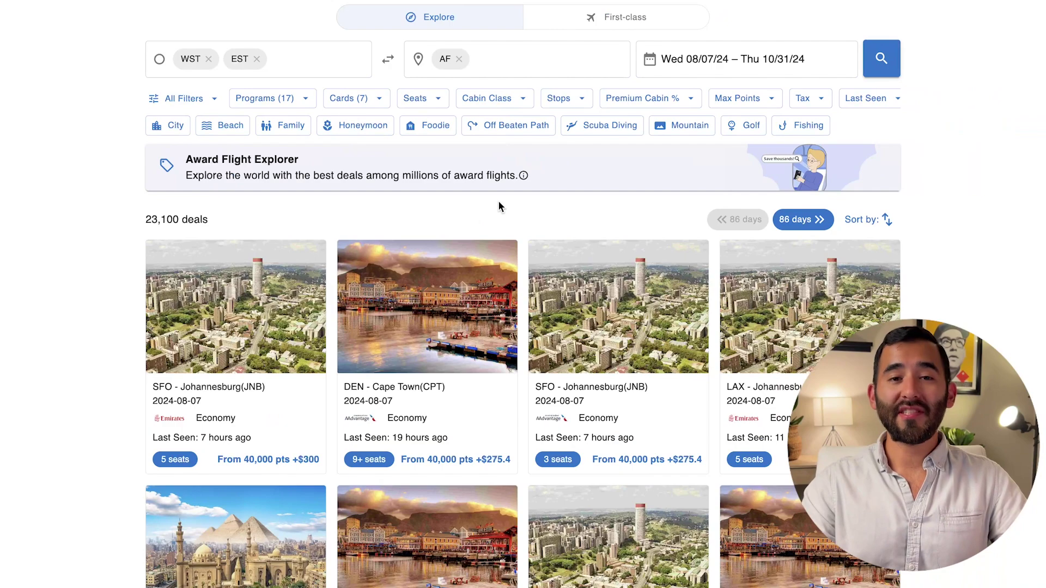
scroll(520, 225, "down", 2)
Filter the Africa deals to Business class, leaving 5,744 of 23,100
scroll(486, 204, "up", 2)
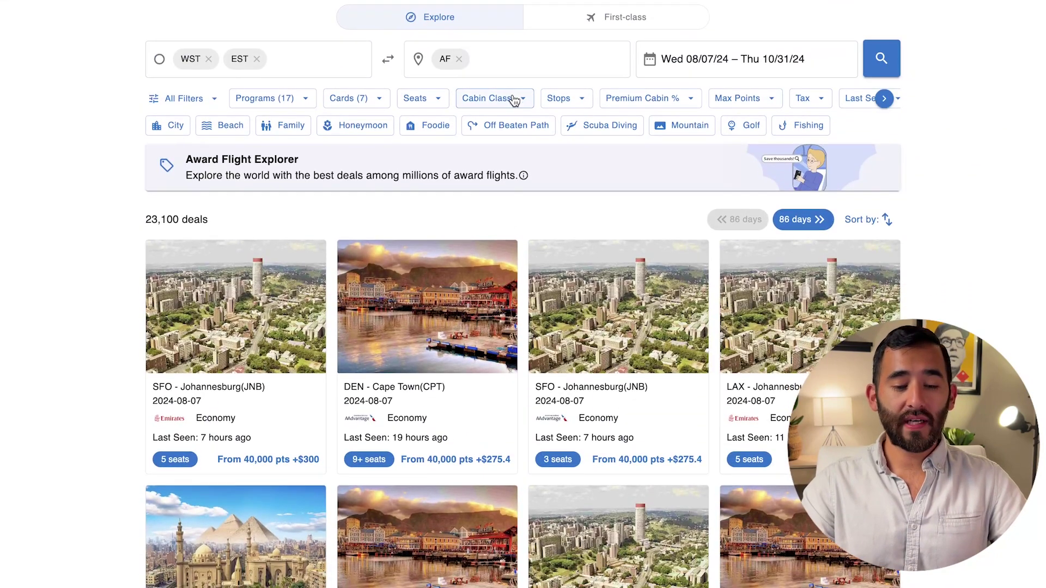
left_click(513, 103)
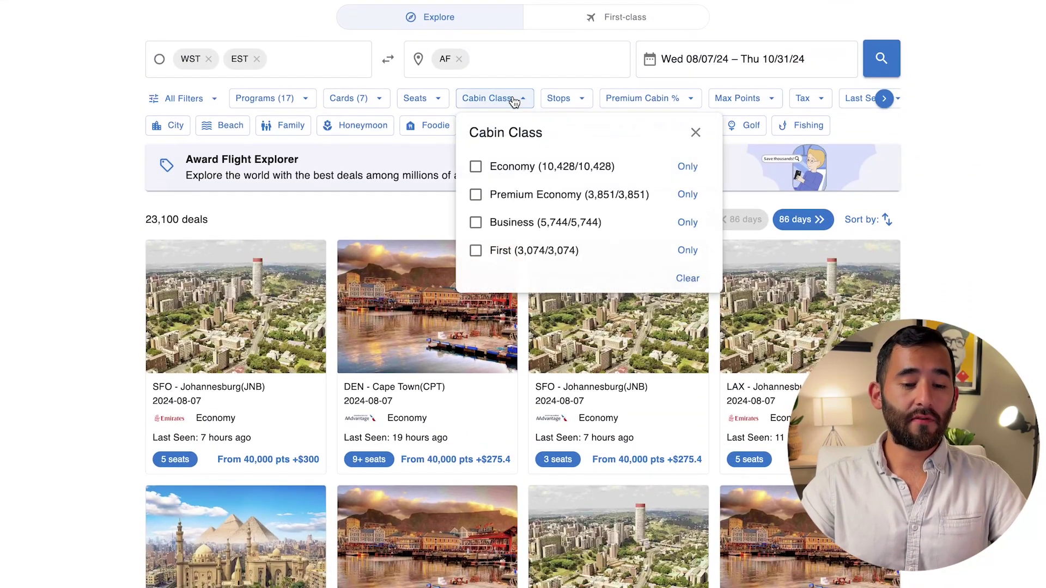
left_click(482, 224)
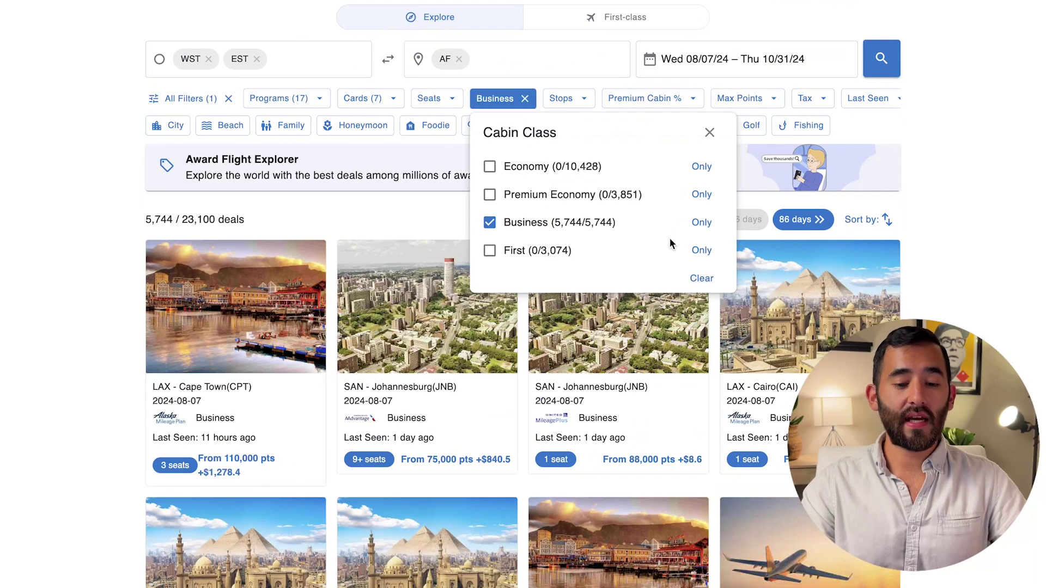
left_click(833, 168)
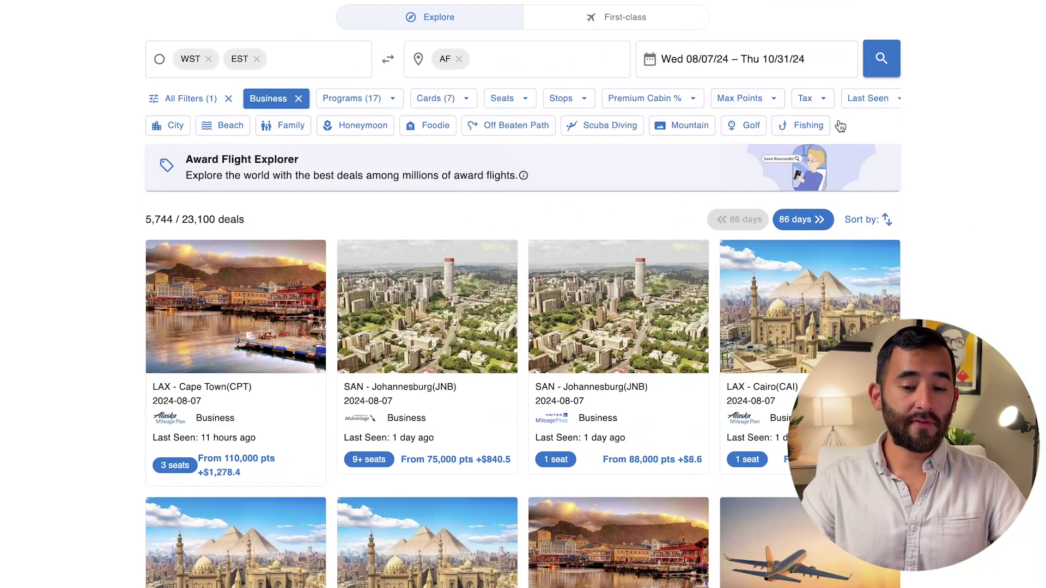
left_click(885, 102)
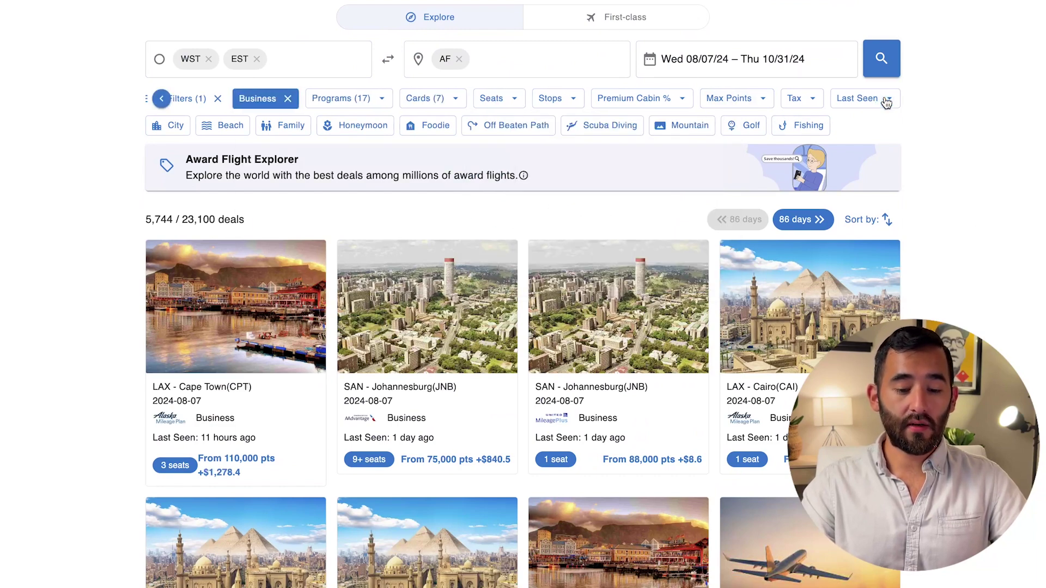
Scroll through the deals and open one, whose Business results show no matching options
scroll(950, 229, "down", 2)
scroll(951, 230, "down", 15)
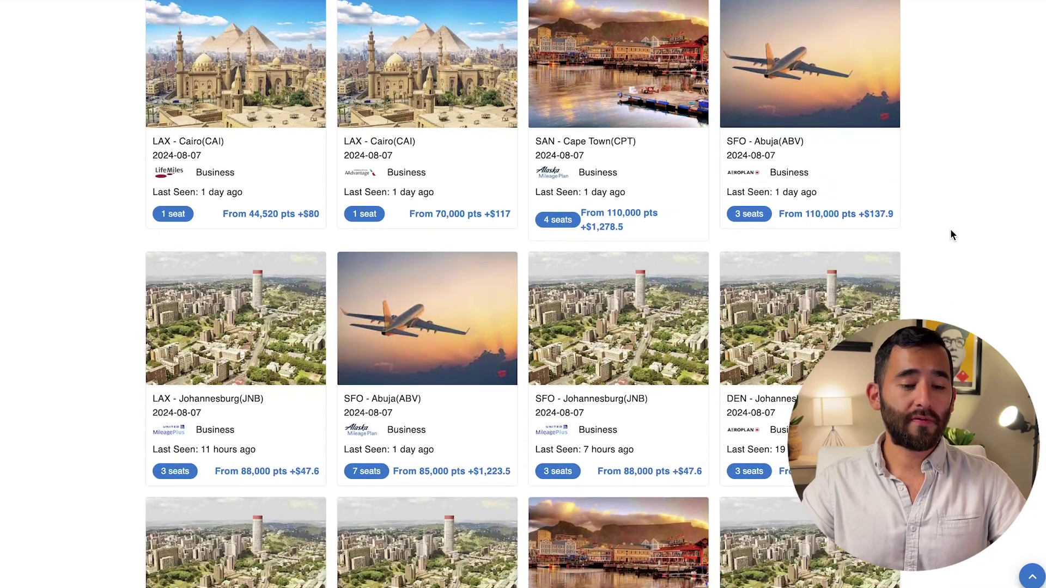
scroll(950, 229, "down", 5)
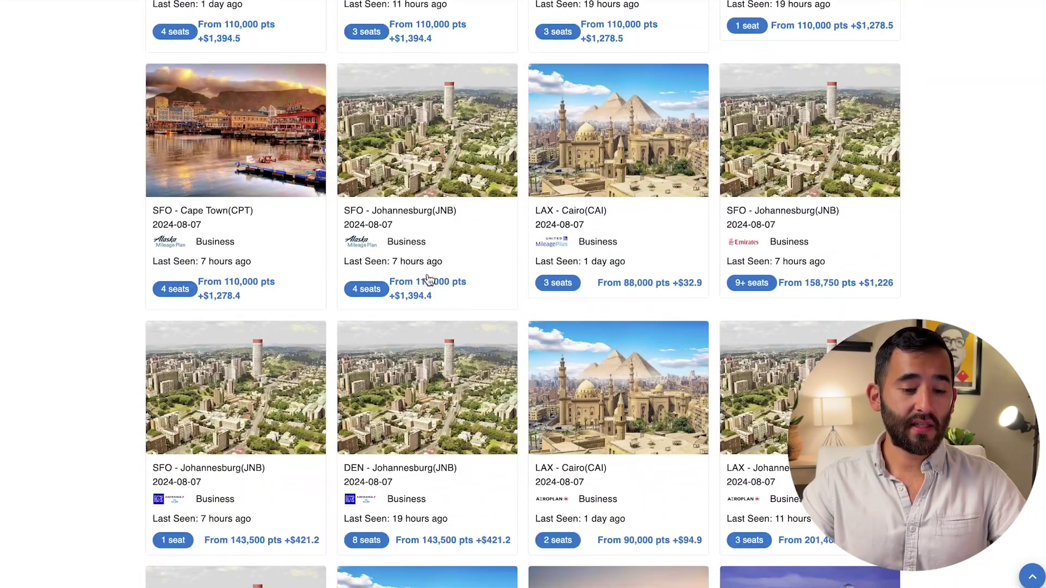
scroll(456, 271, "down", 12)
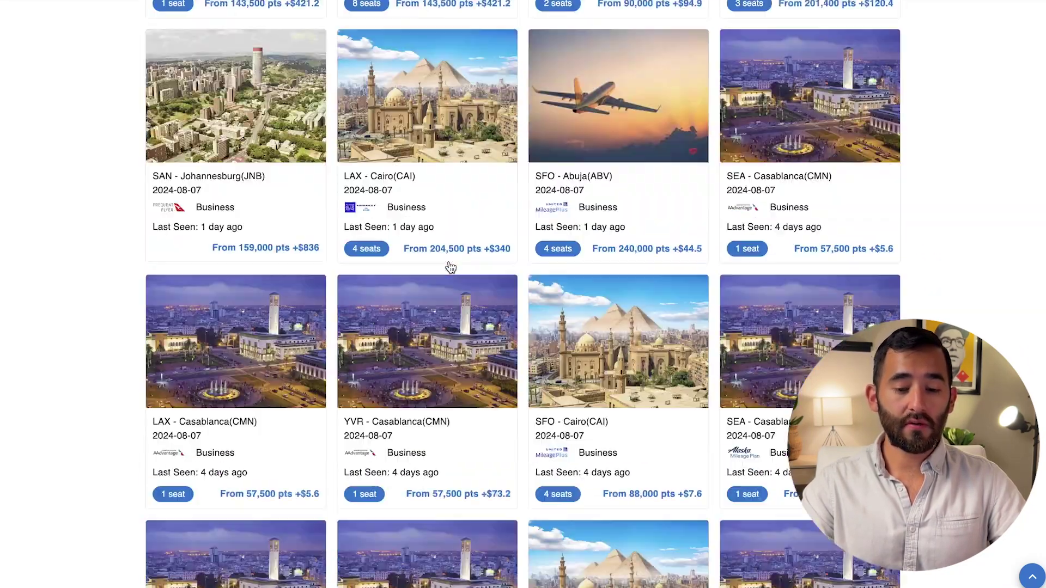
scroll(518, 248, "down", 4)
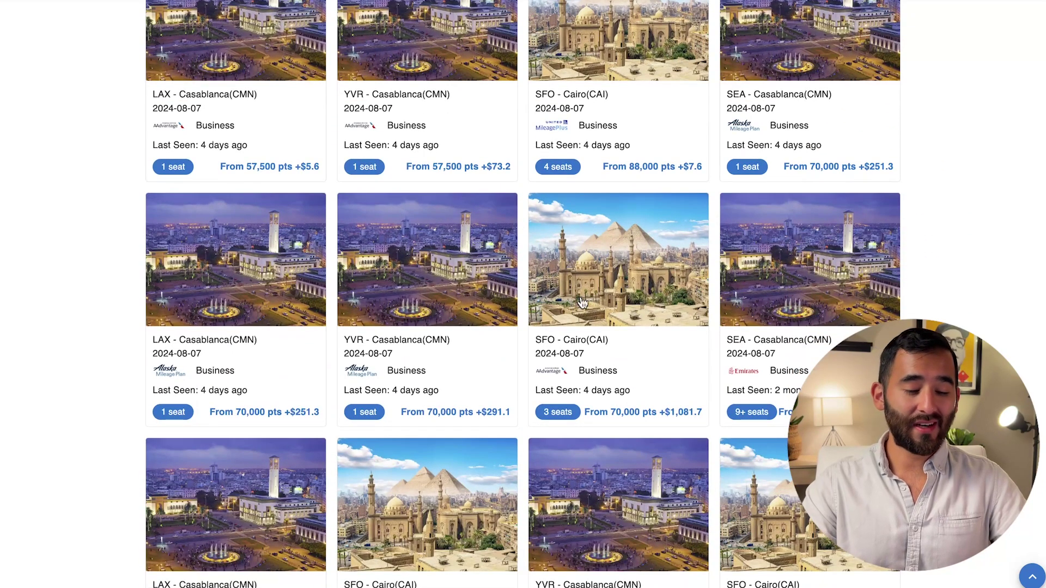
left_click(613, 58)
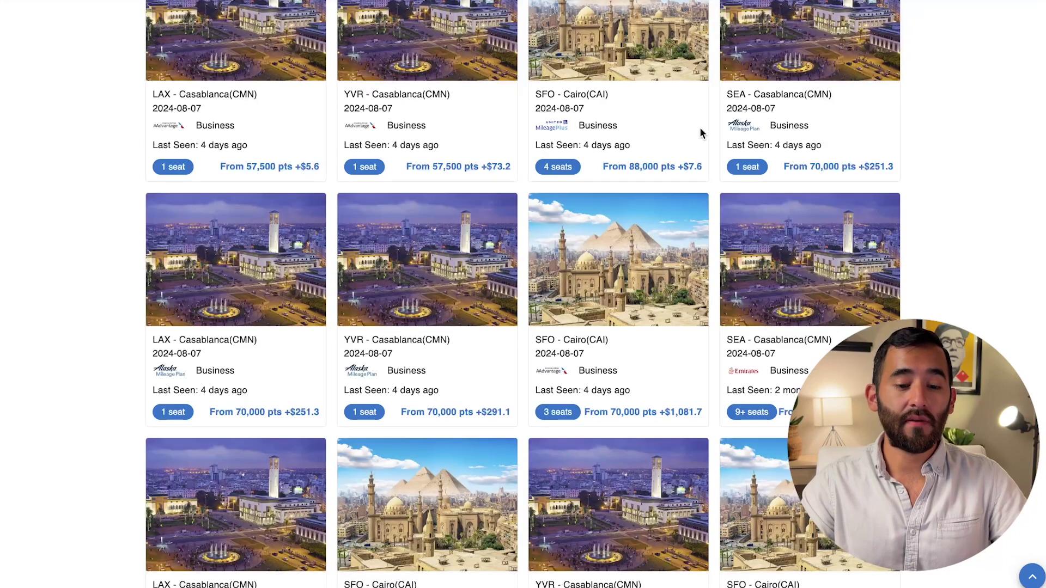
Scroll back to the top of the 5,744 Business deals grid
scroll(645, 159, "up", 10)
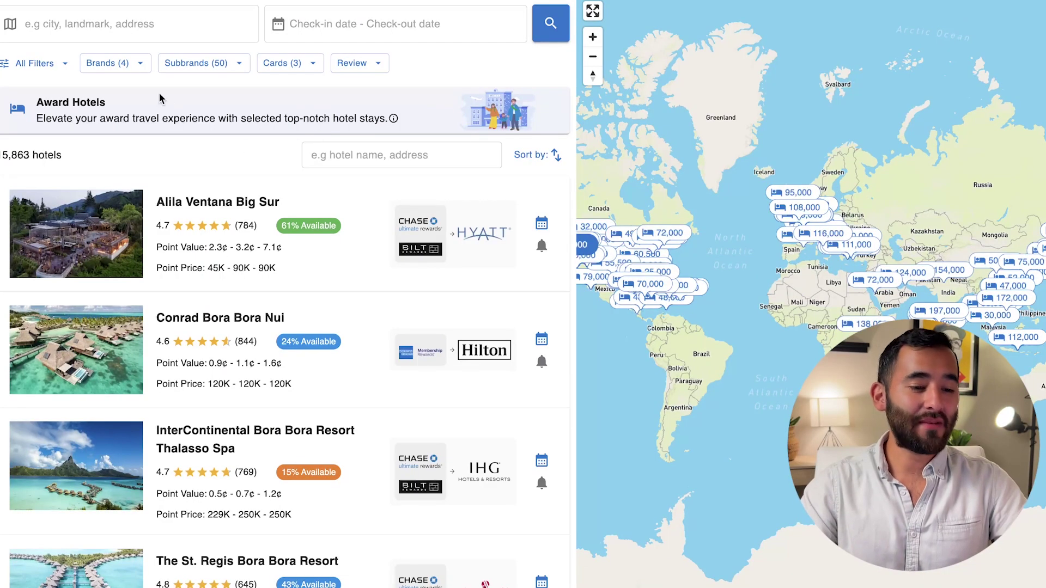
Check the hotel Brands filter, then scroll down the award hotel list
left_click(139, 66)
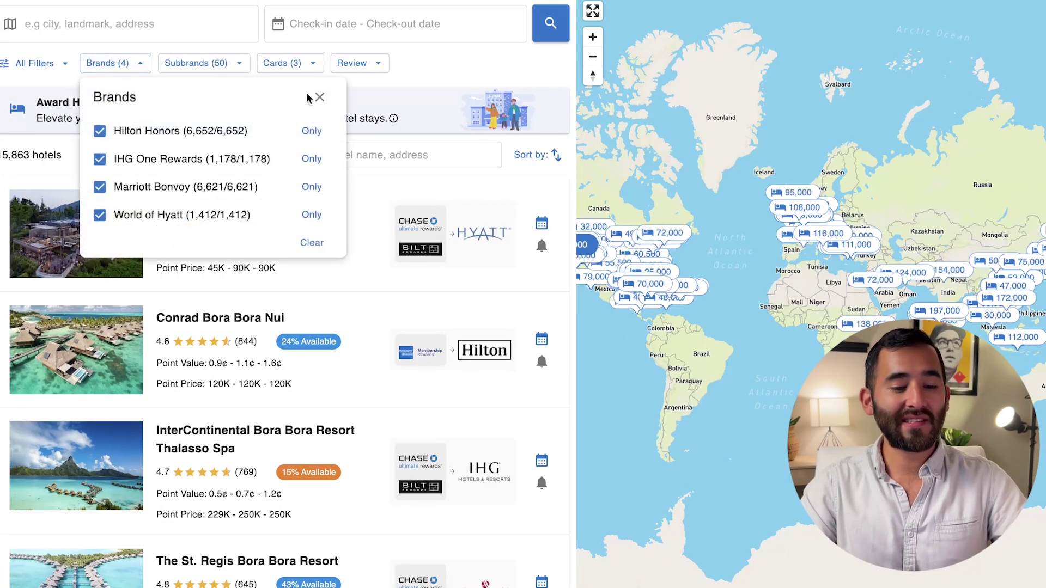
left_click(458, 75)
scroll(372, 230, "down", 2)
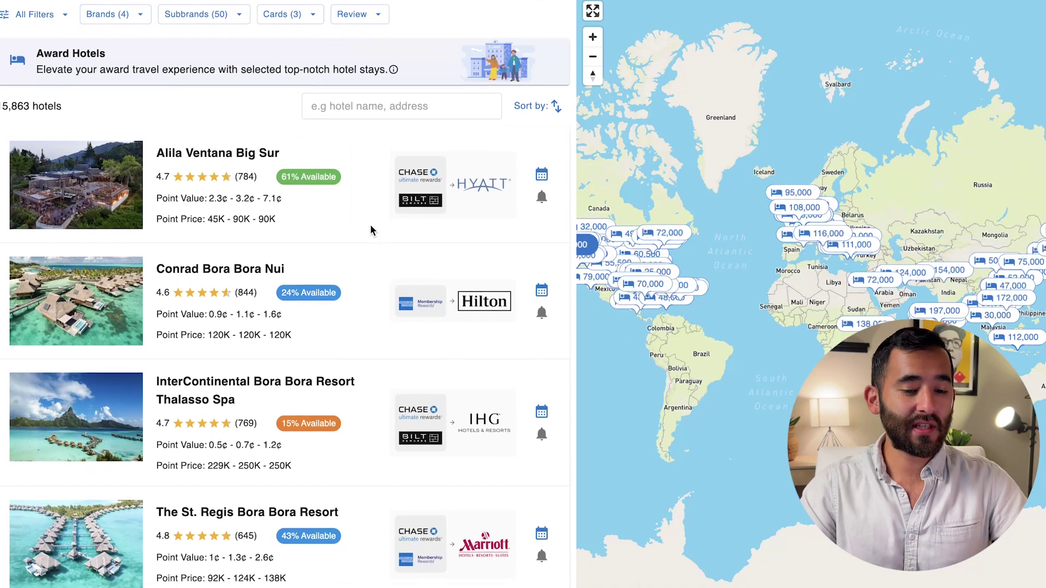
scroll(372, 230, "down", 4)
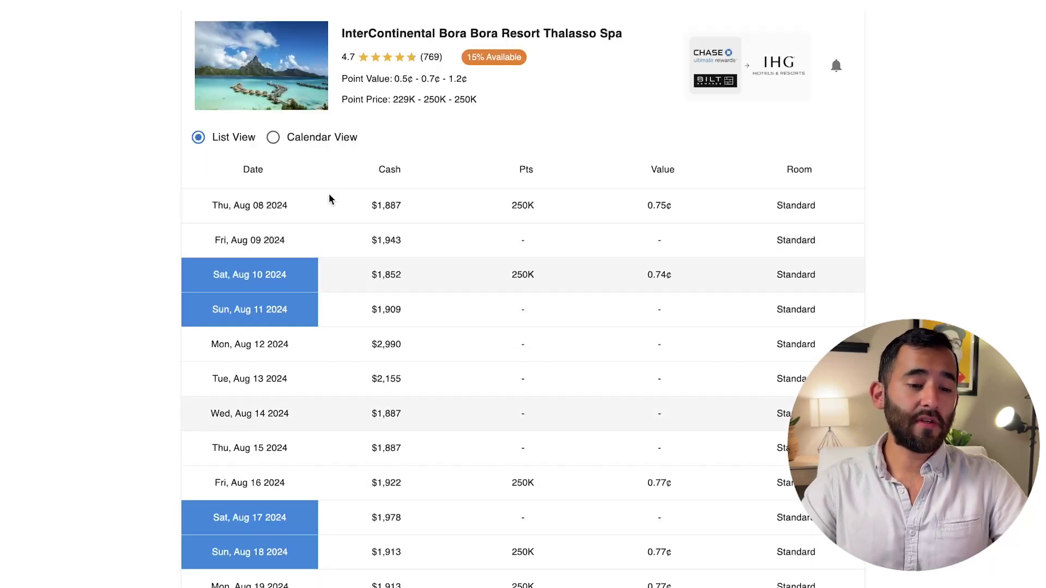
Show the hotel's availability as a calendar and advance it month by month to March 2025
left_click(333, 139)
scroll(419, 151, "down", 3)
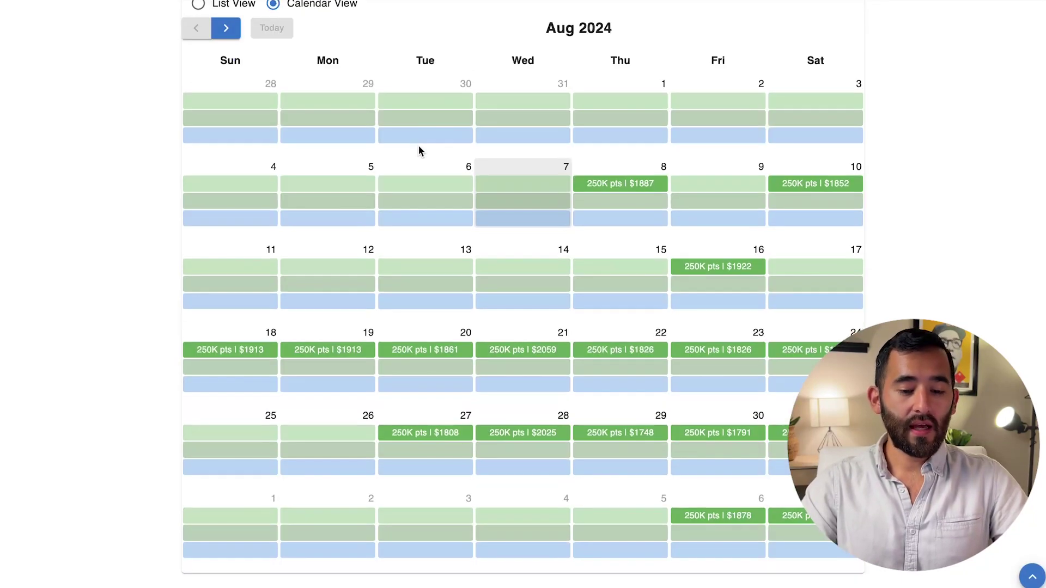
left_click(226, 28)
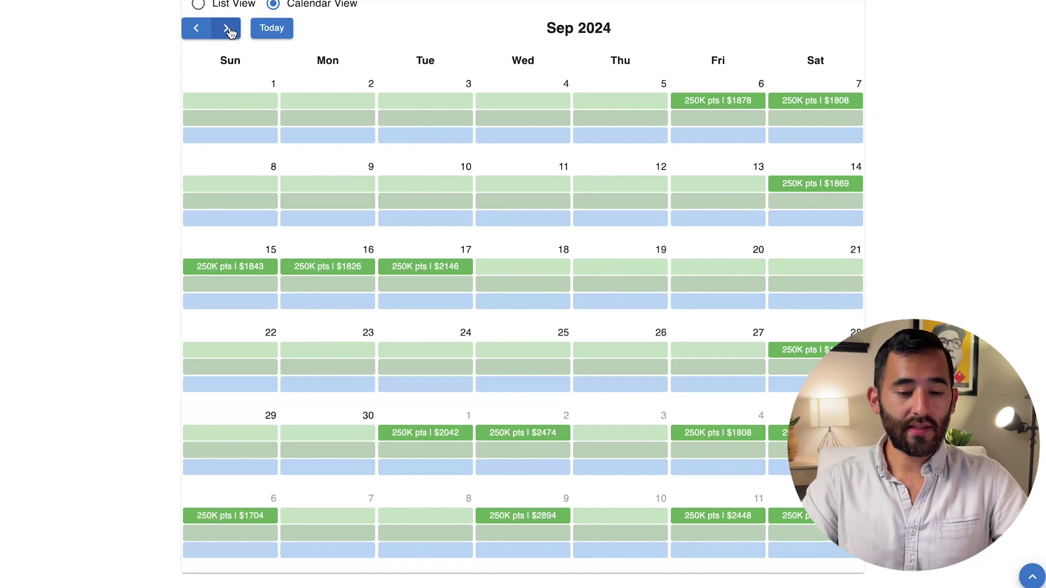
left_click(227, 29)
left_click(227, 28)
left_click(227, 28)
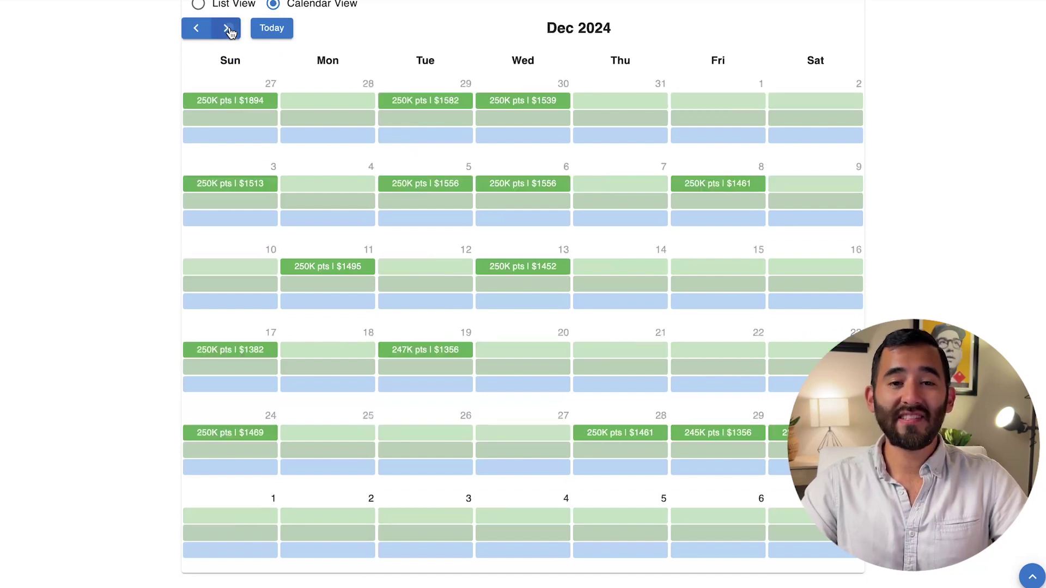
left_click(227, 29)
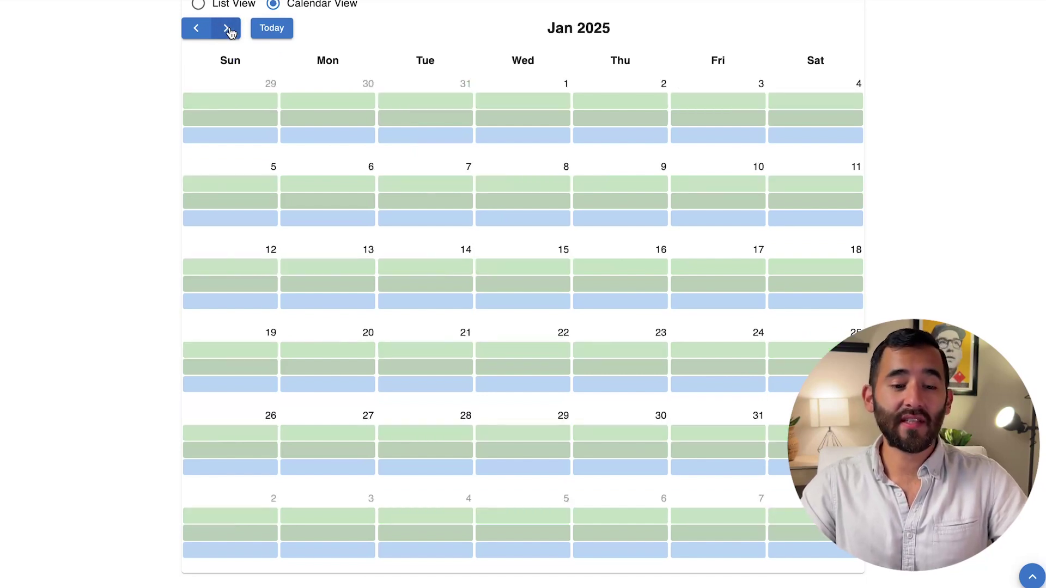
left_click(227, 28)
left_click(226, 28)
scroll(726, 188, "up", 3)
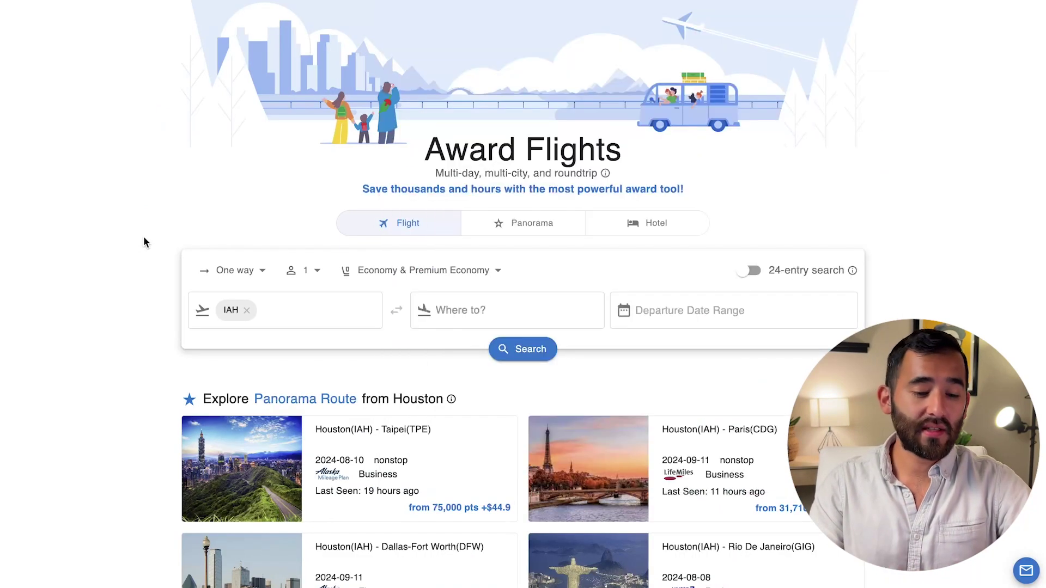
Turn on 24-entry search for the IAH query and dismiss its PRO-feature notice
left_click(751, 271)
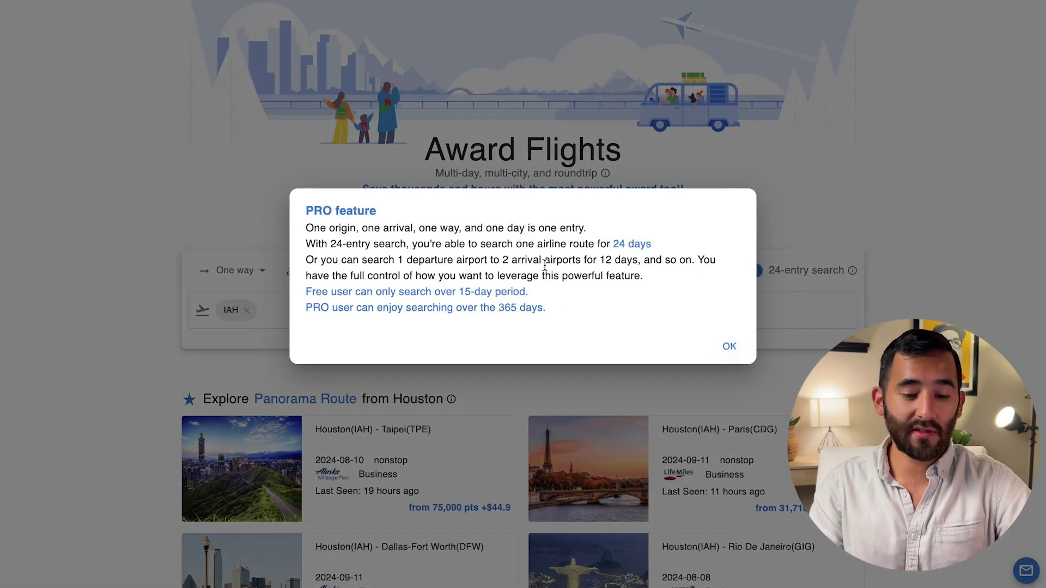
left_click_drag(545, 265, 633, 263)
left_click(727, 347)
left_click(679, 311)
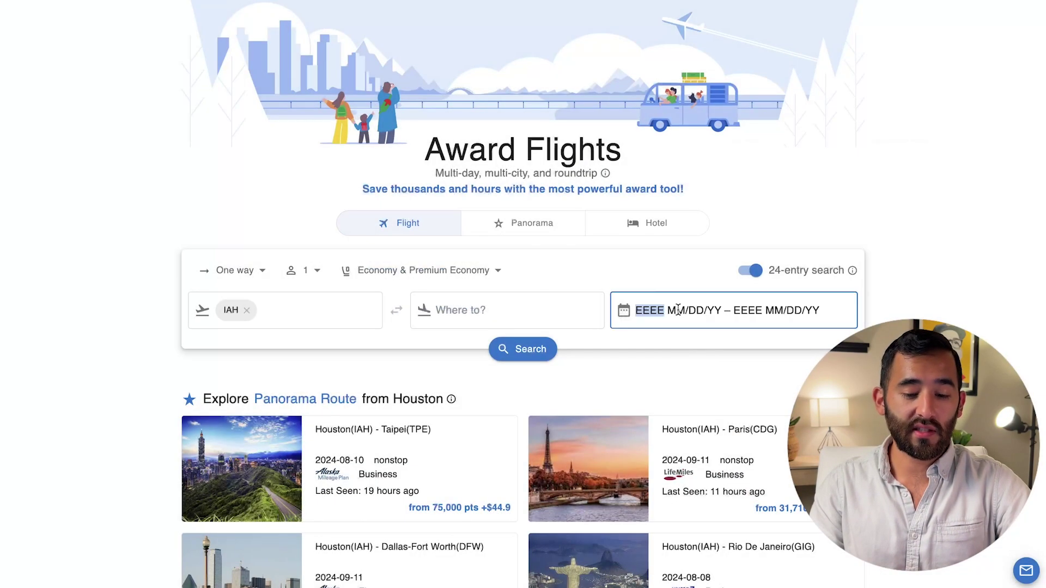